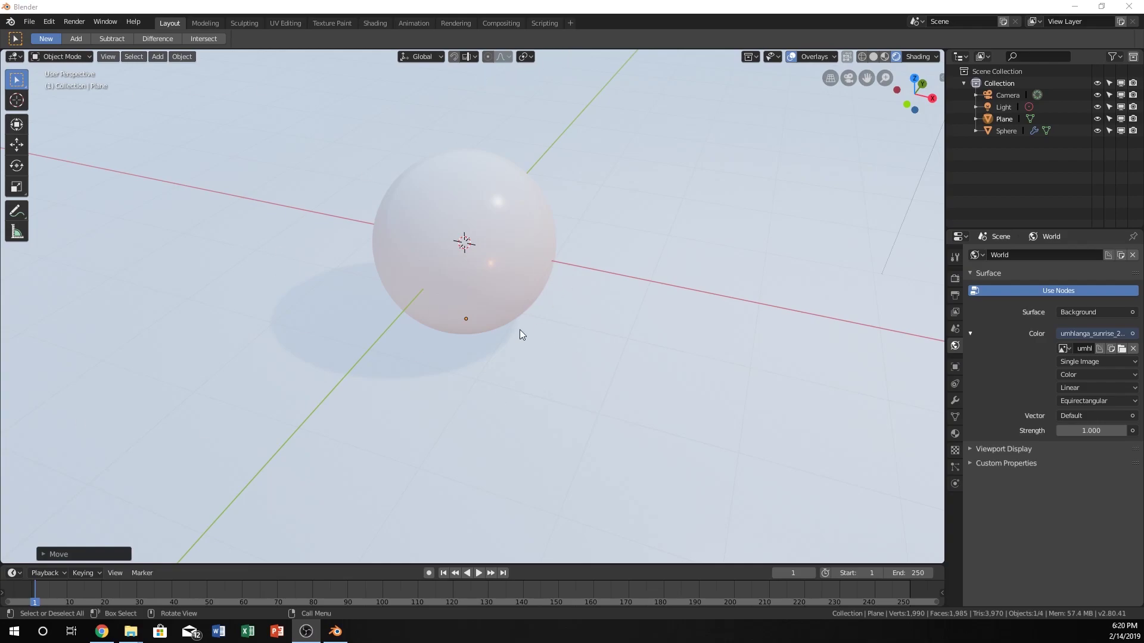
# - Orbit Blender's view toward the HDRI horizon, then bring the browser forward, maximized
pyautogui.moveTo(531, 302); pyautogui.dragTo(497, 300, button='middle')
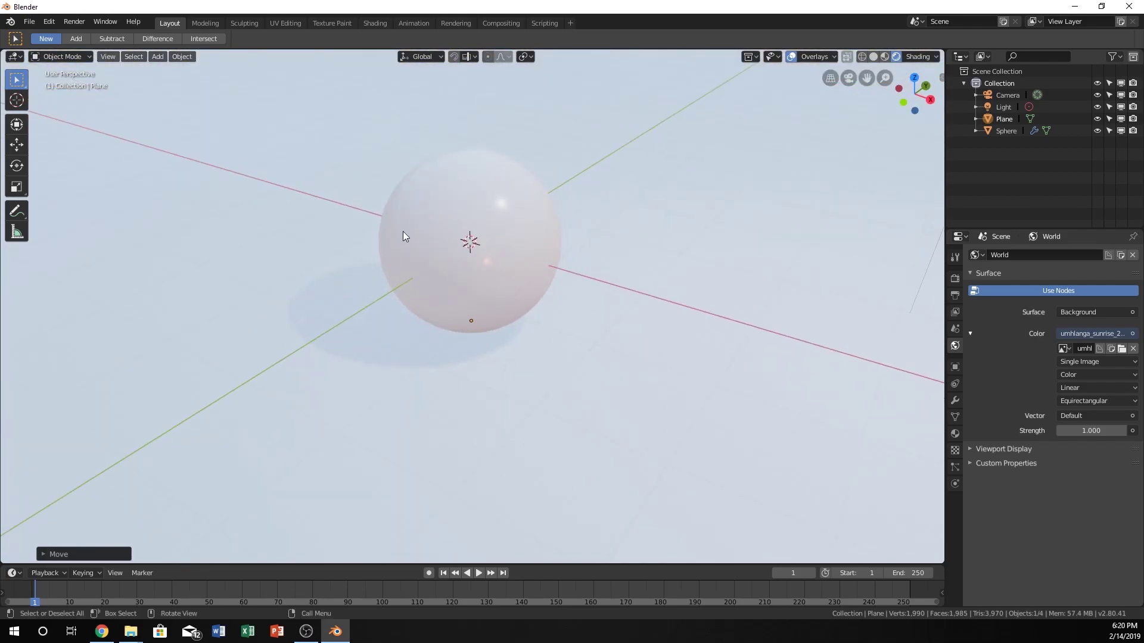
pyautogui.moveTo(634, 313); pyautogui.dragTo(627, 337, button='middle')
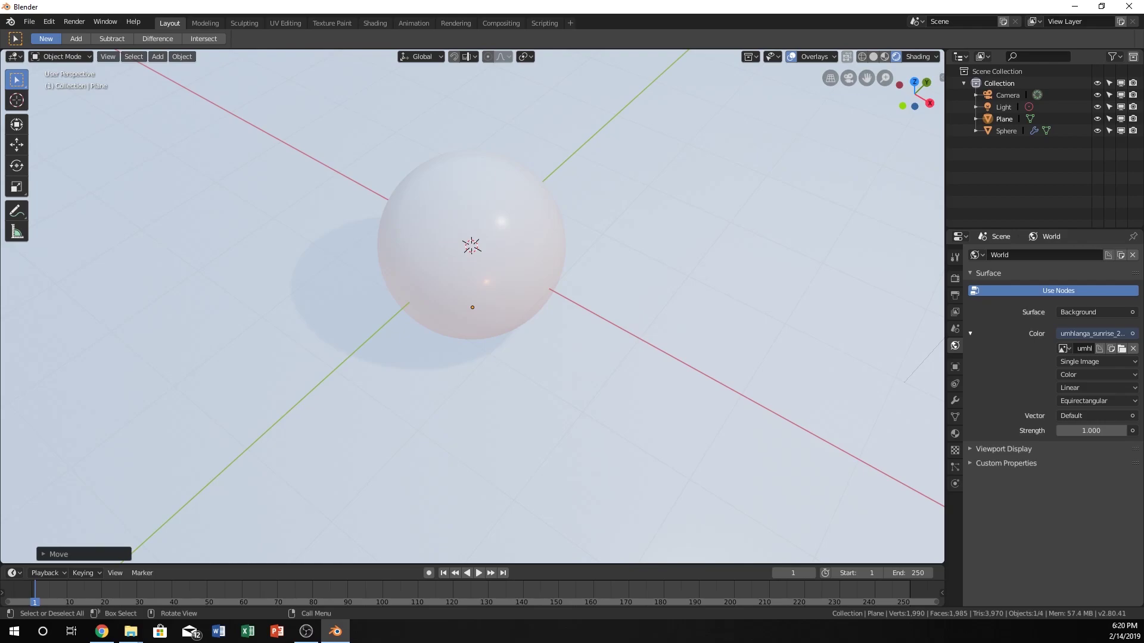
pyautogui.hotkey('alt', 'Tab')
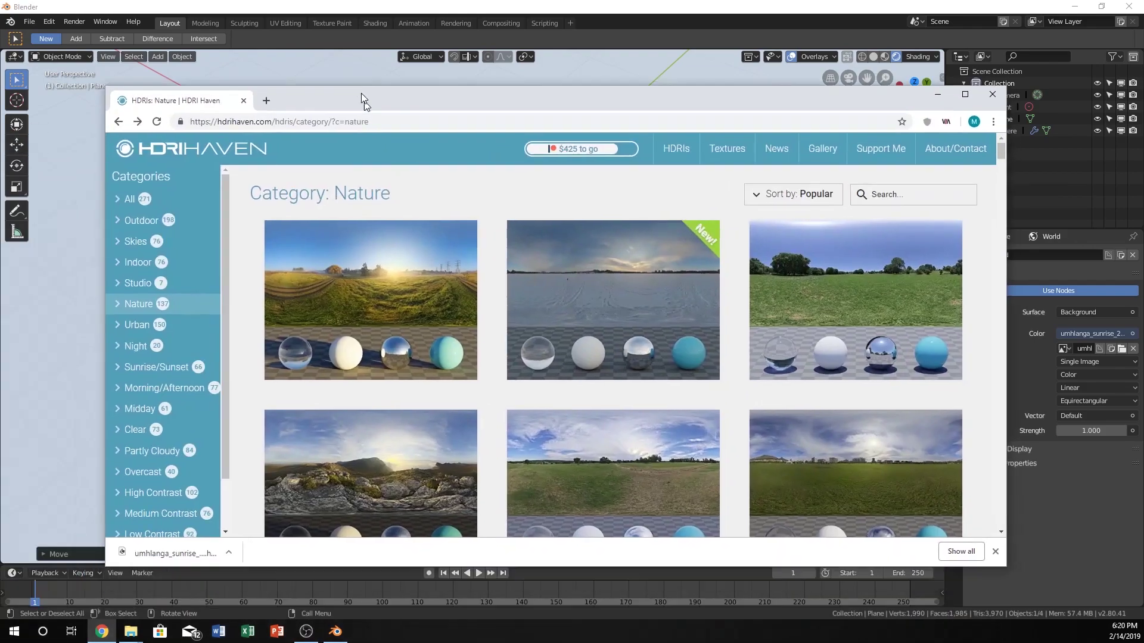
pyautogui.moveTo(361, 93); pyautogui.dragTo(333, 81)
pyautogui.doubleClick(334, 81)
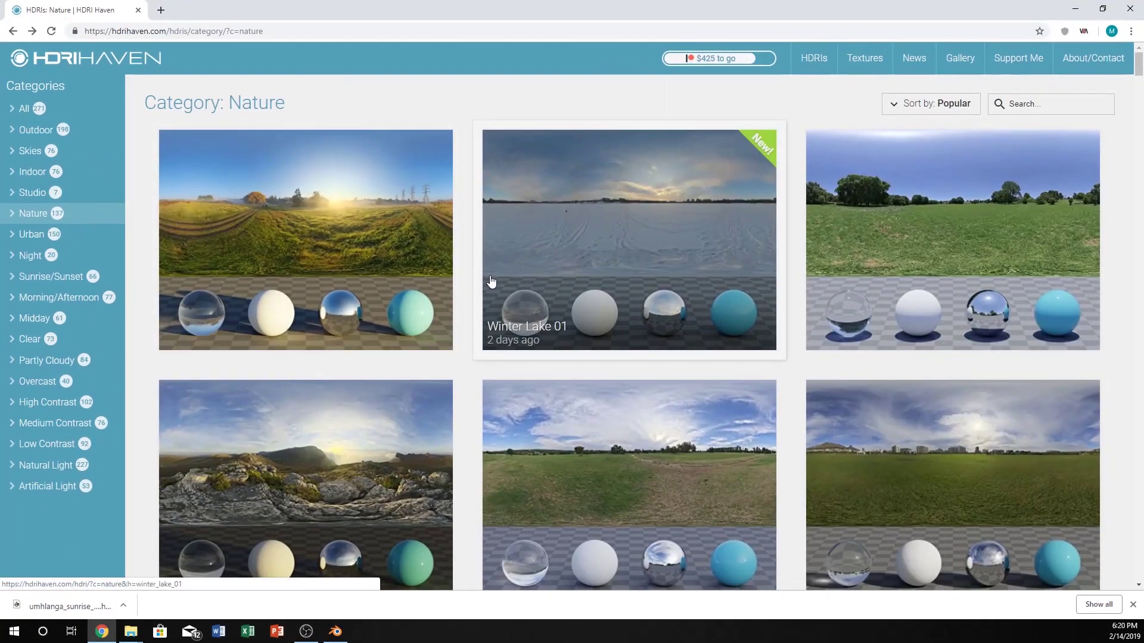
# - Go to the HDRI Haven homepage, briefly revisit the Nature page, then return home
pyautogui.click(55, 62)
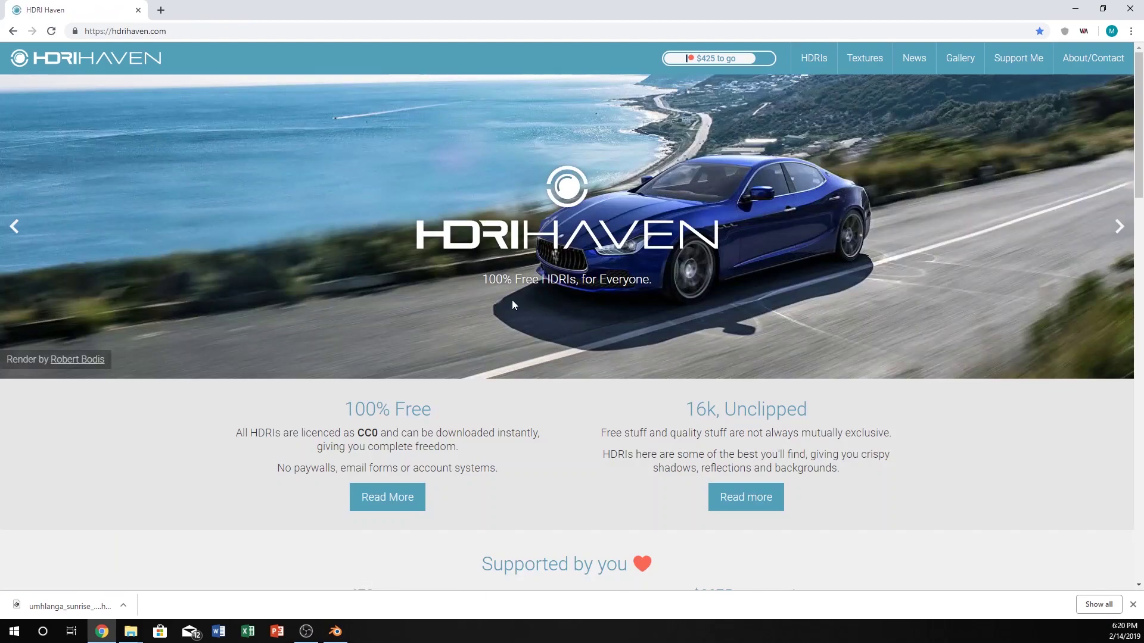
pyautogui.moveTo(483, 279); pyautogui.dragTo(677, 288)
pyautogui.click(677, 290)
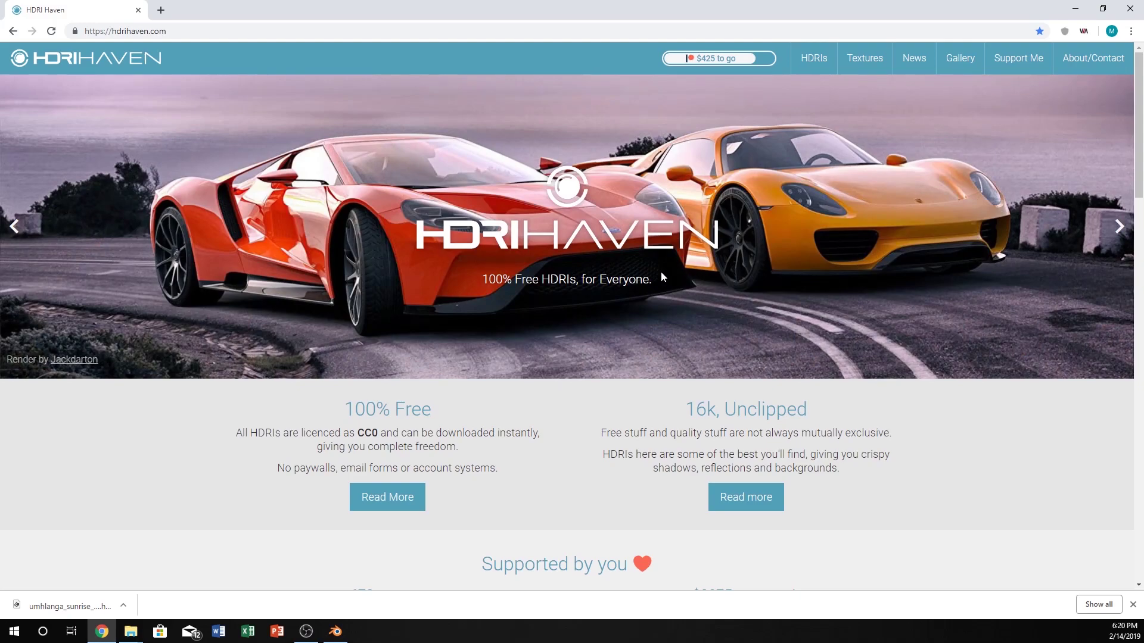
pyautogui.hotkey('alt', 'Left')
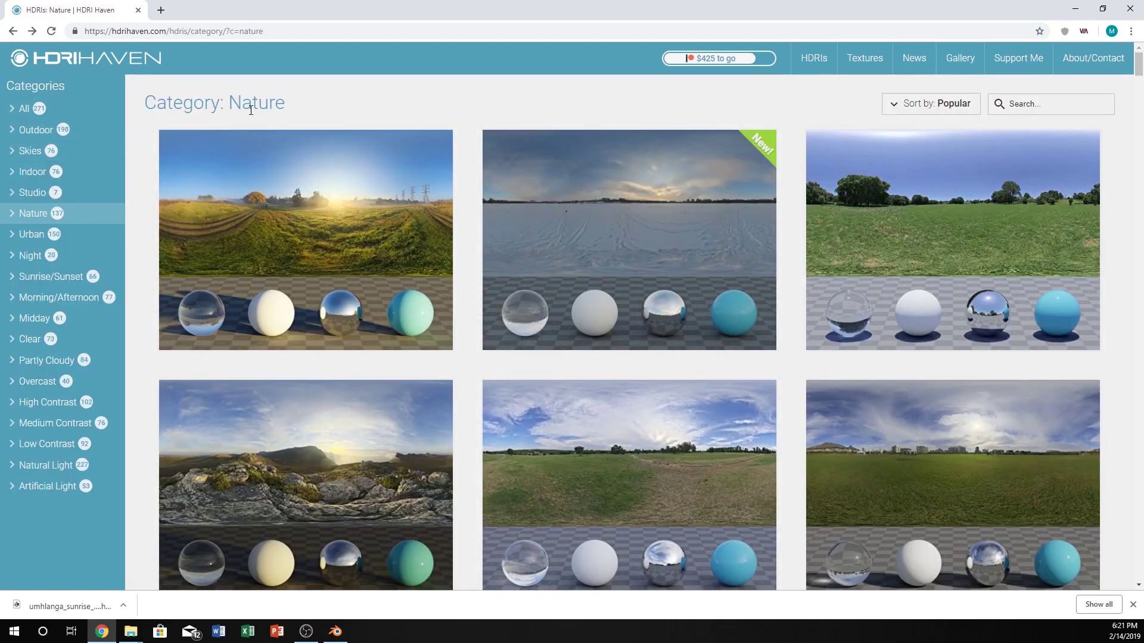
pyautogui.hotkey('alt', 'Right')
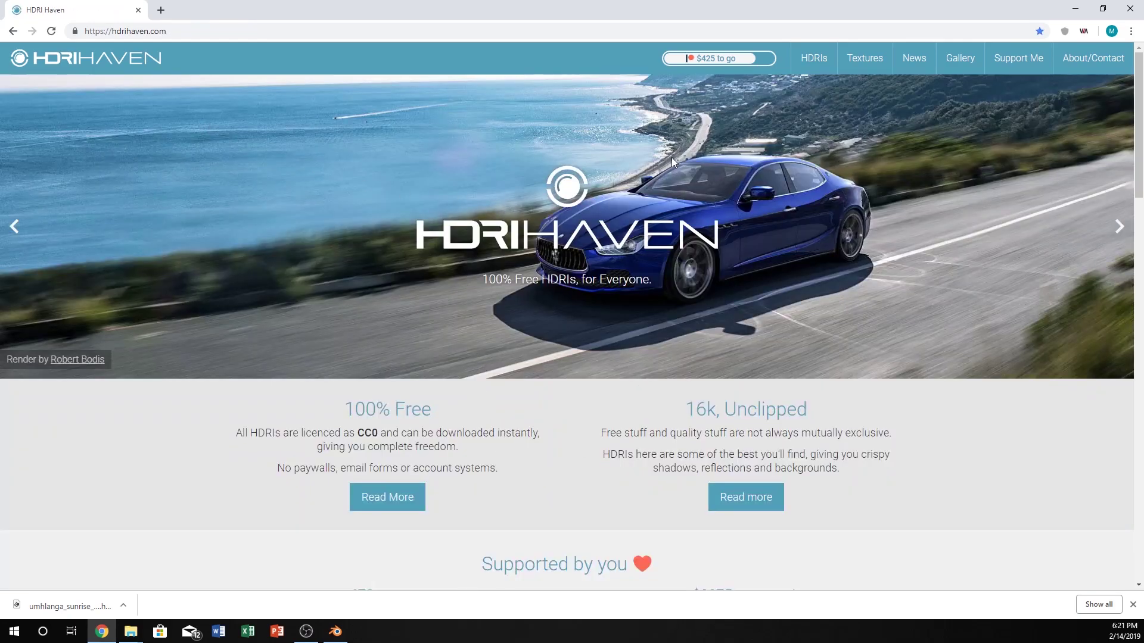
# - Open the HDRI library's Nature category and scroll through its cards
pyautogui.click(814, 58)
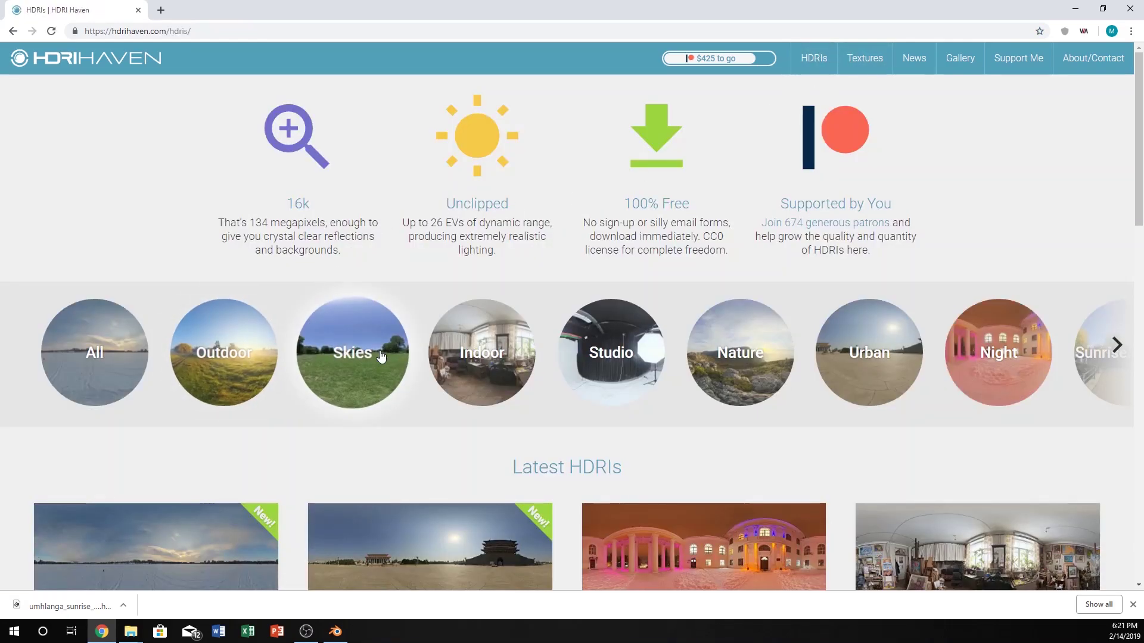
pyautogui.click(765, 377)
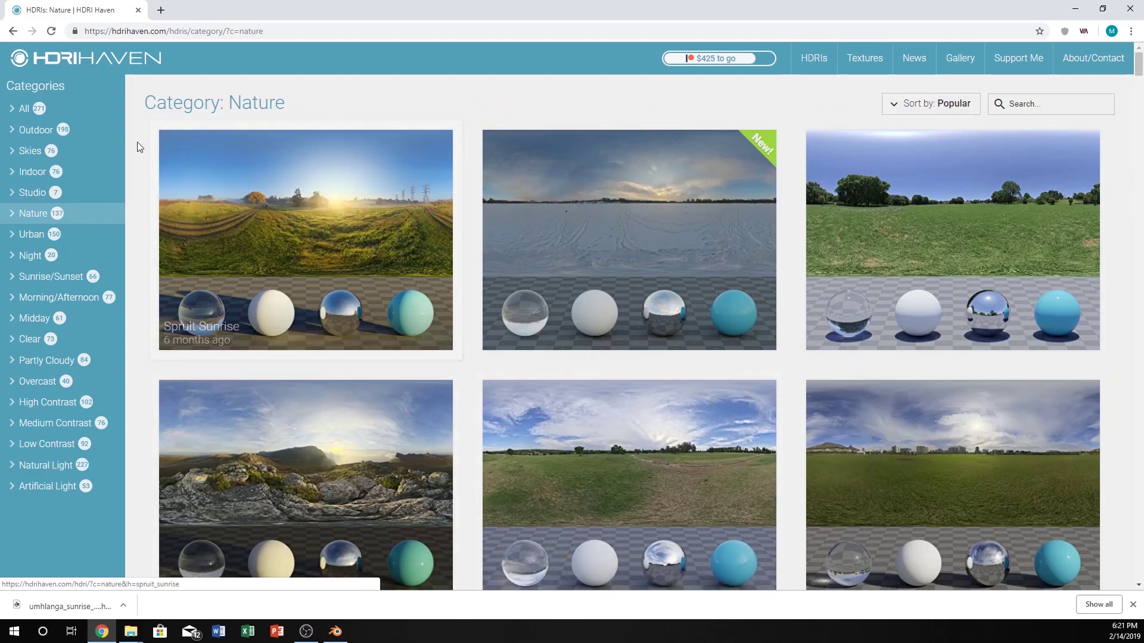
pyautogui.scroll(-6, 531, 381)
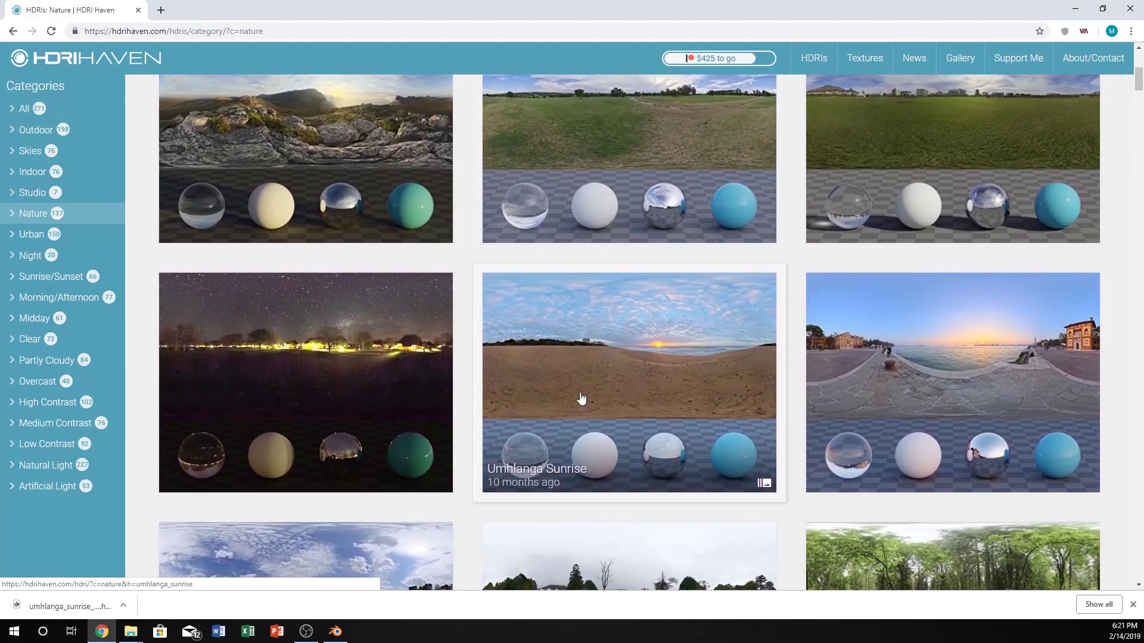
pyautogui.scroll(1, 590, 453)
pyautogui.scroll(-1, 605, 454)
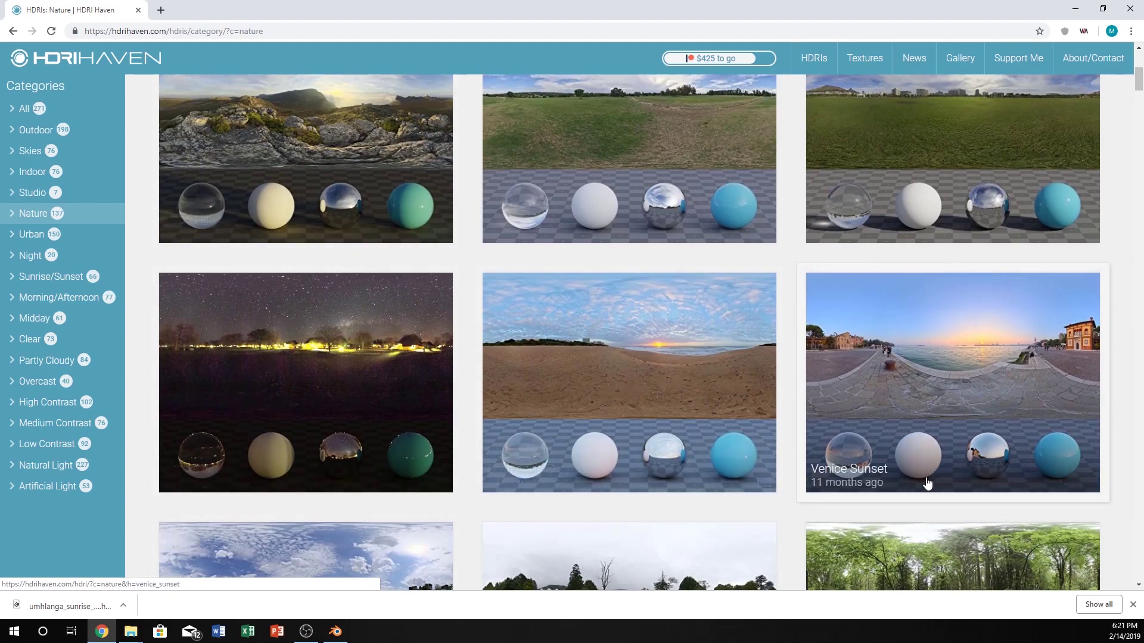
pyautogui.scroll(-1, 695, 536)
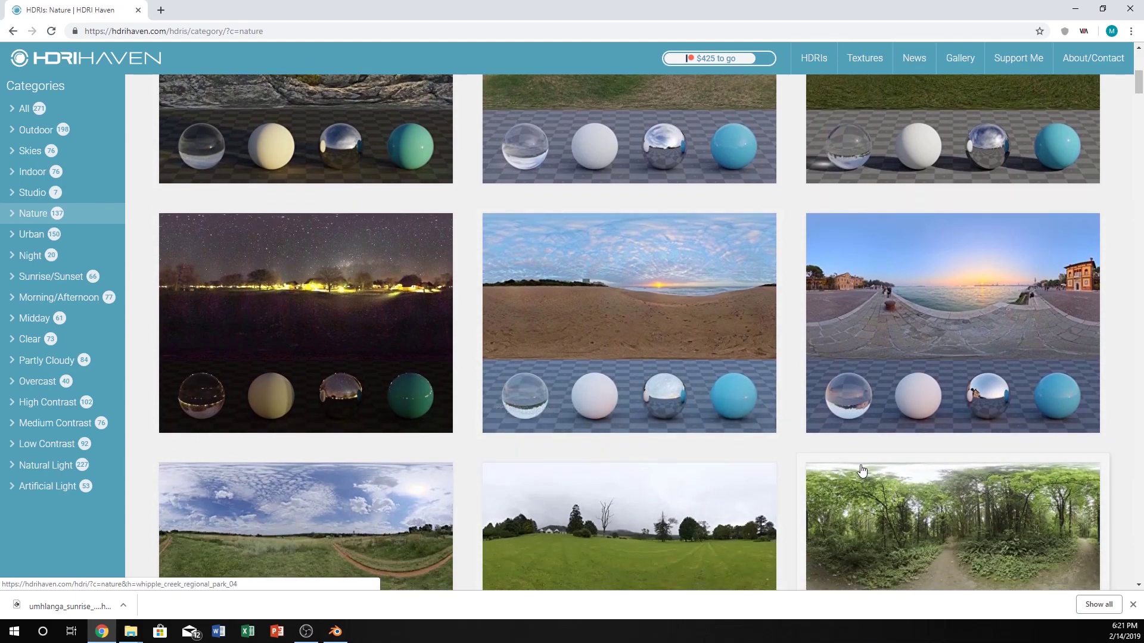
pyautogui.scroll(-1, 595, 401)
# - Keep browsing the Nature listing past Umhlanga Sunrise, then bring Blender back in front
pyautogui.scroll(2, 949, 409)
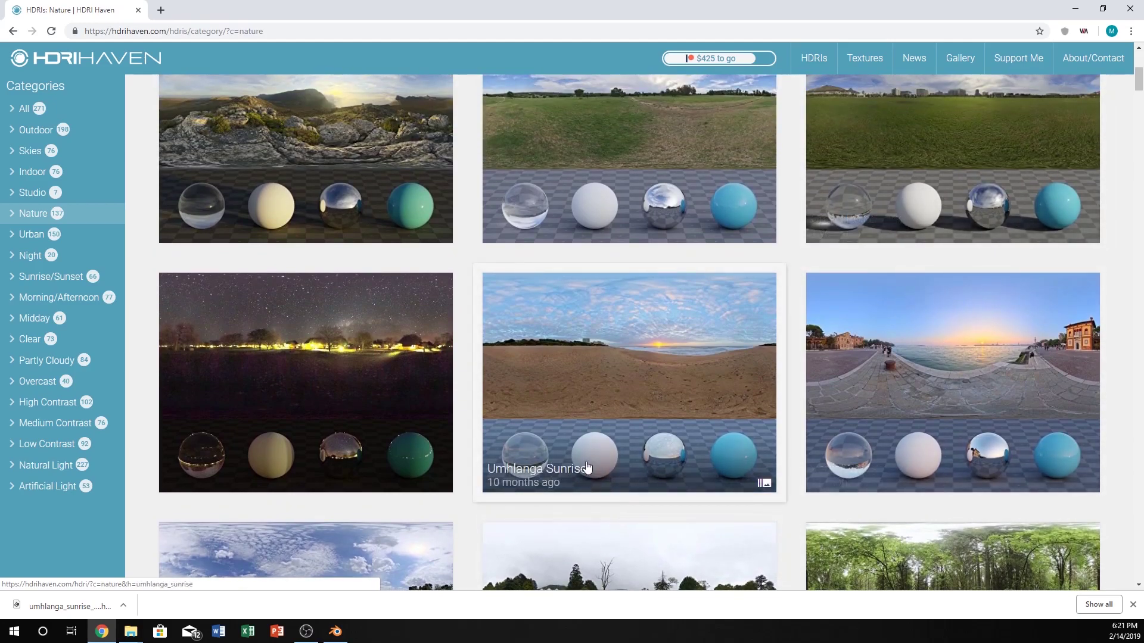
pyautogui.scroll(-5, 623, 474)
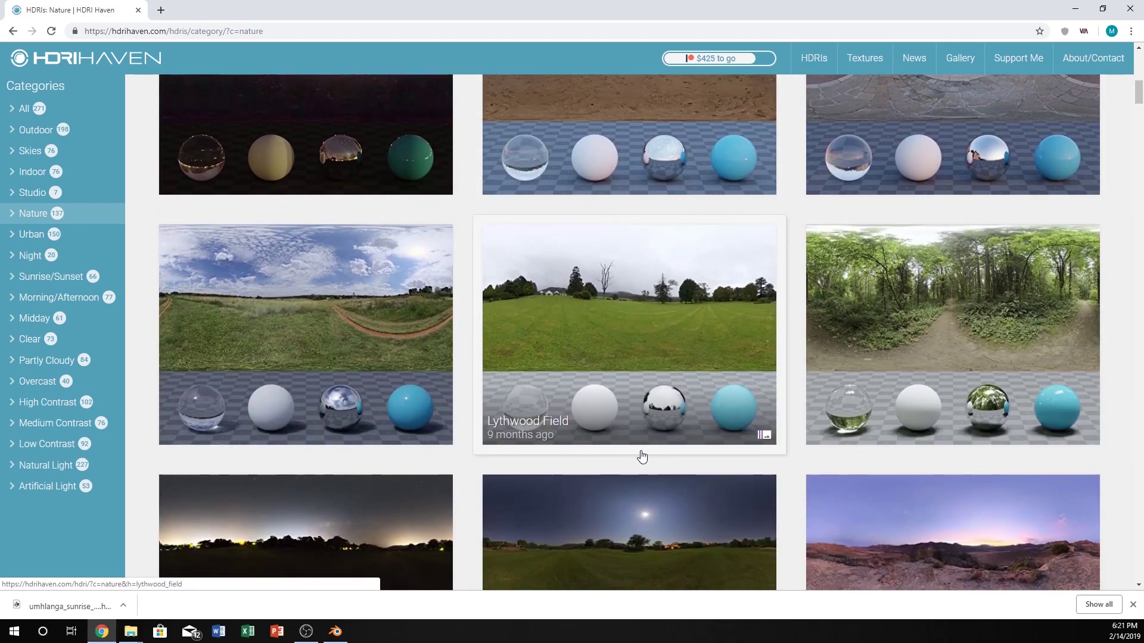
pyautogui.scroll(4, 643, 369)
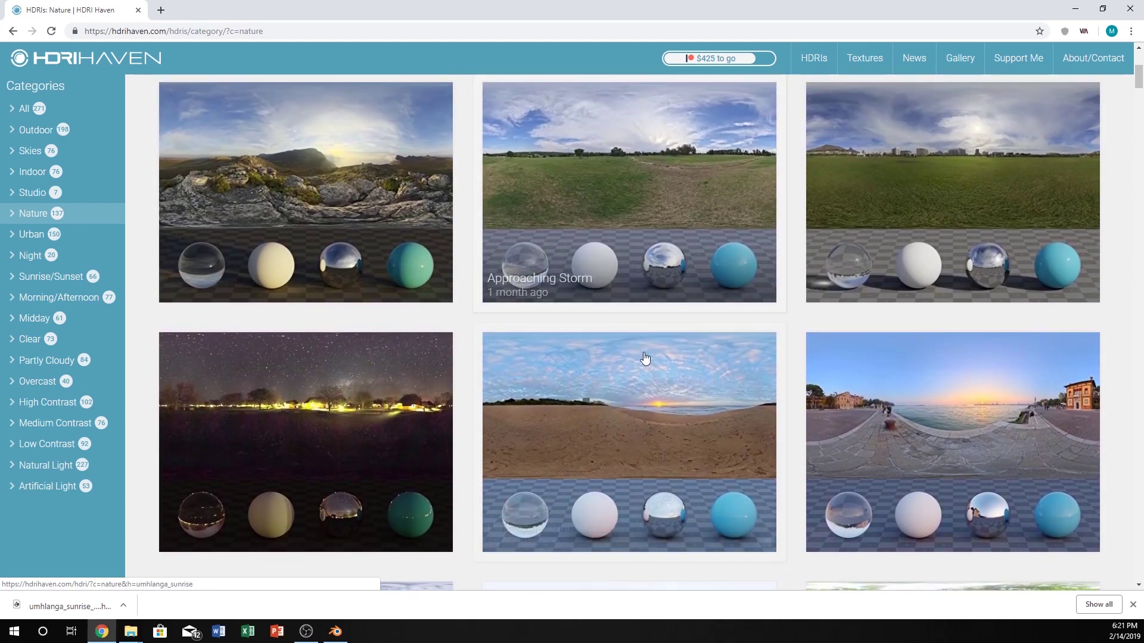
pyautogui.scroll(5, 632, 367)
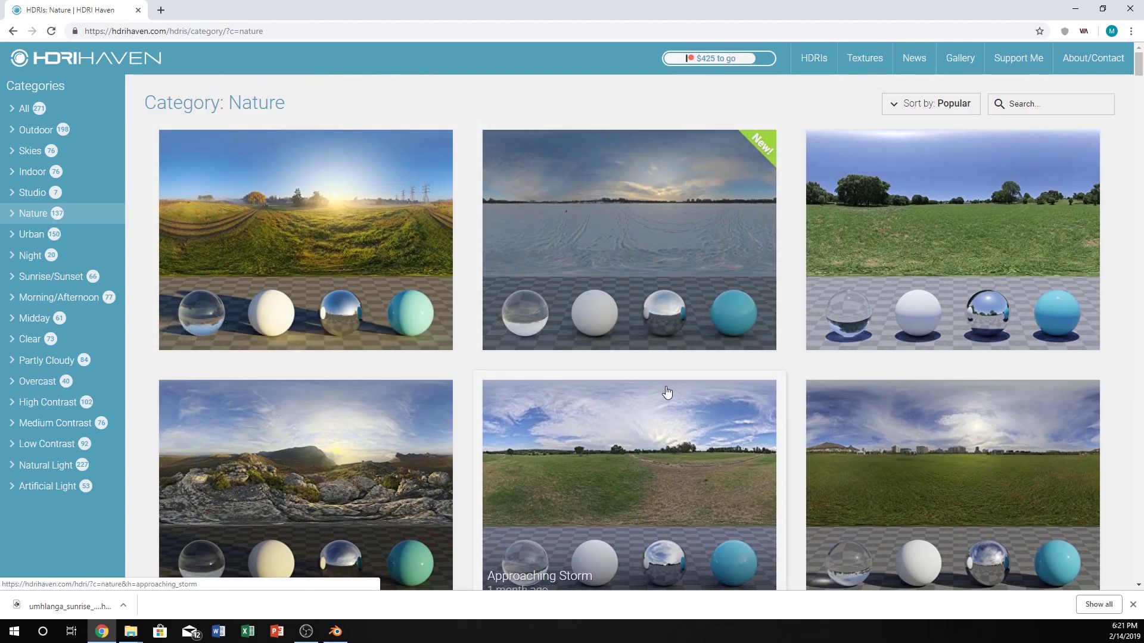
pyautogui.scroll(-3, 667, 392)
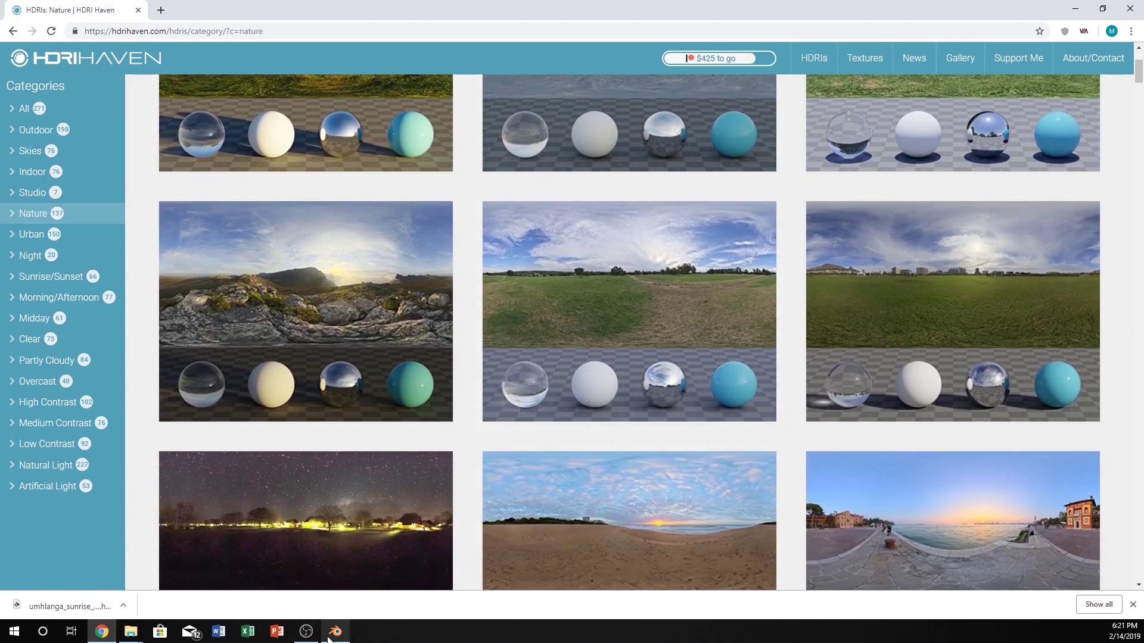
pyautogui.moveTo(331, 638)
pyautogui.click(335, 588)
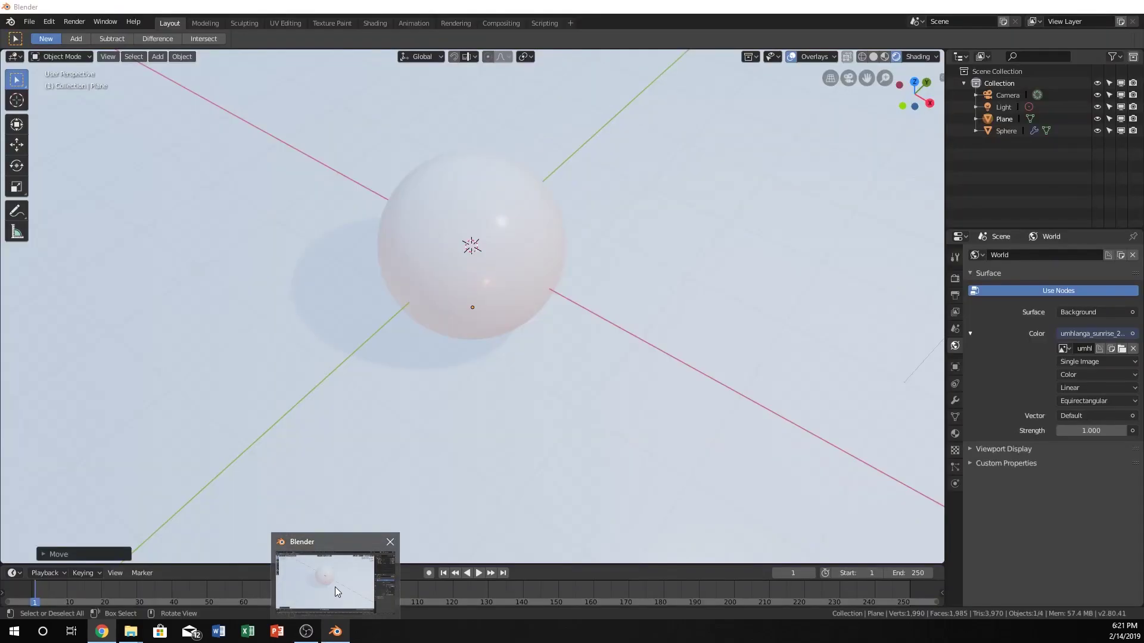
# - Start a new General scene and delete the default cube
pyautogui.click(28, 22)
pyautogui.moveTo(39, 37)
pyautogui.click(185, 32)
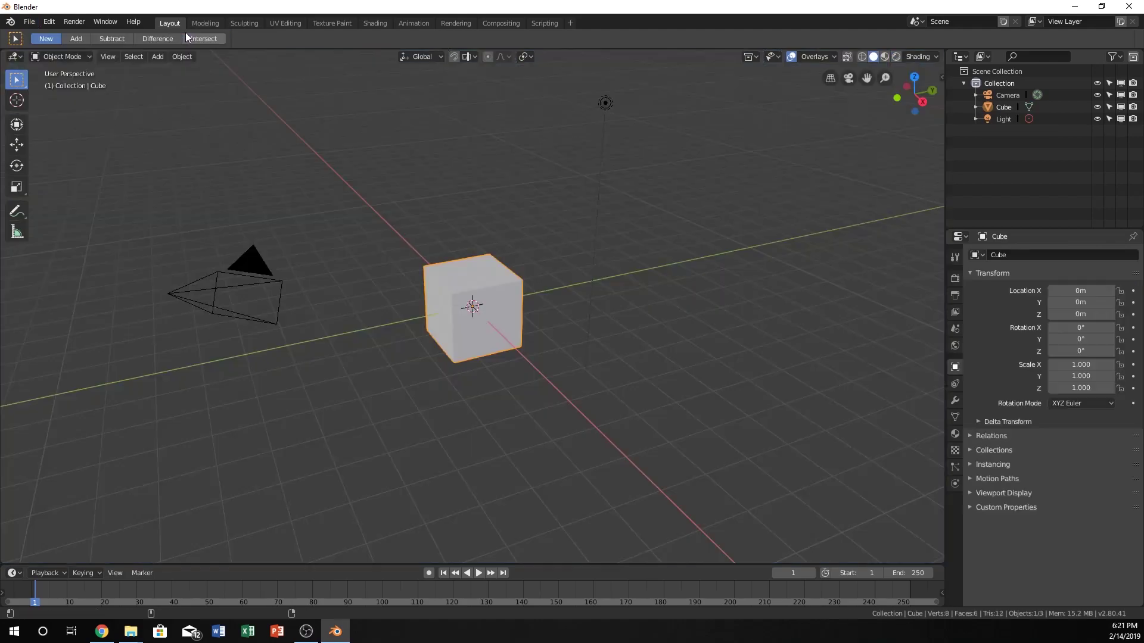
pyautogui.press('Delete')
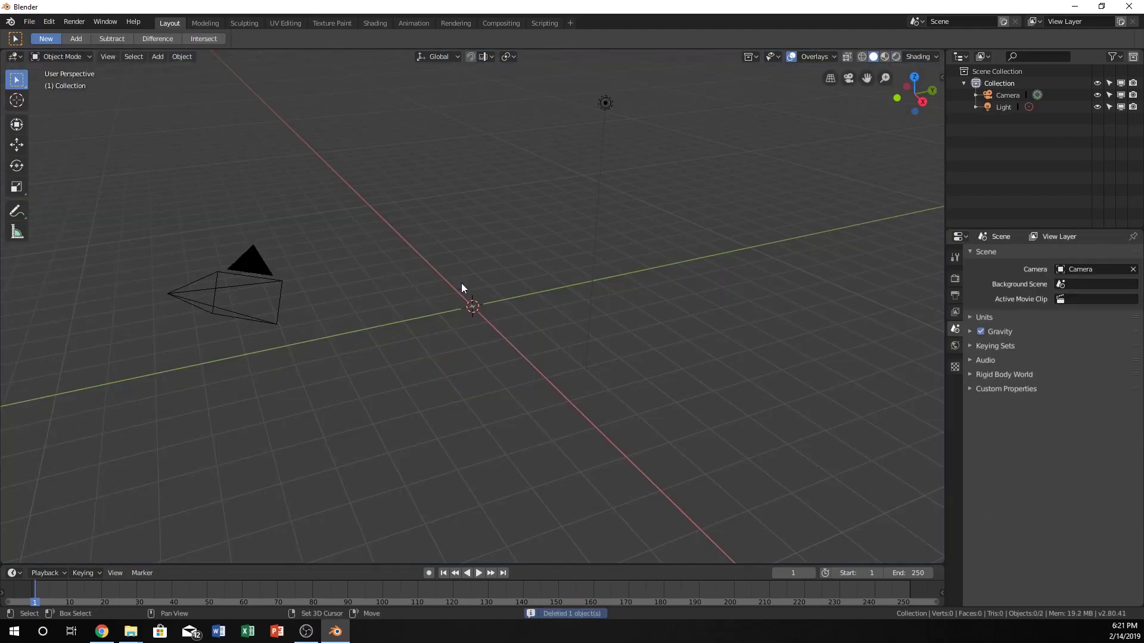
# - Add a UV Sphere at the origin and show its Modifier tab
pyautogui.hotkey('shift', 'a')
pyautogui.moveTo(462, 284)
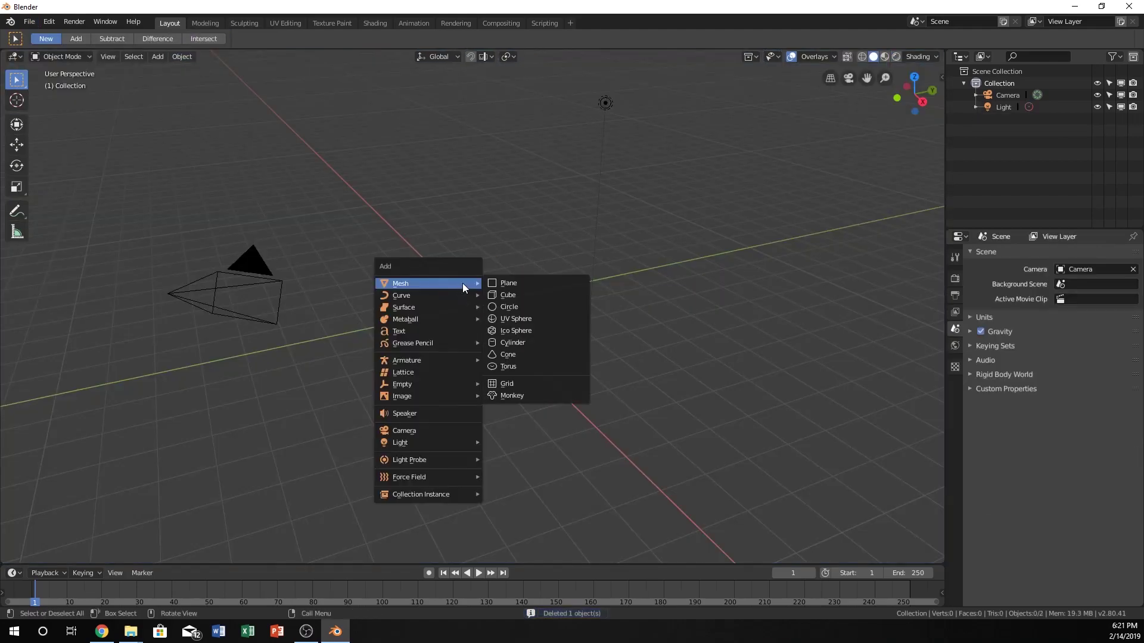
pyautogui.click(514, 320)
pyautogui.scroll(4, 435, 333)
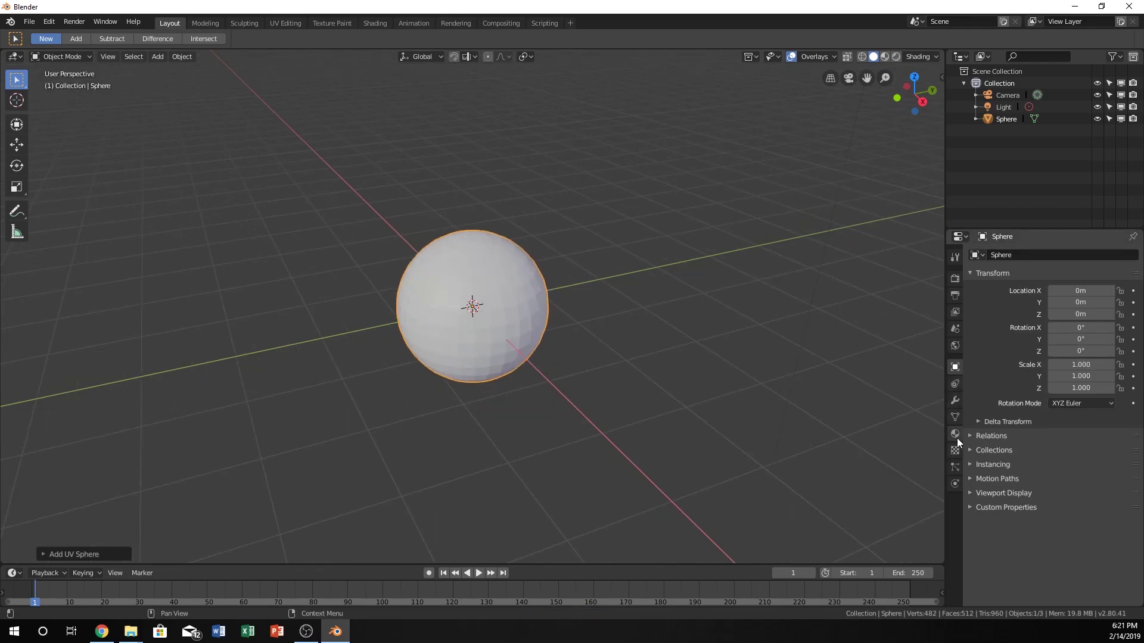
pyautogui.click(954, 402)
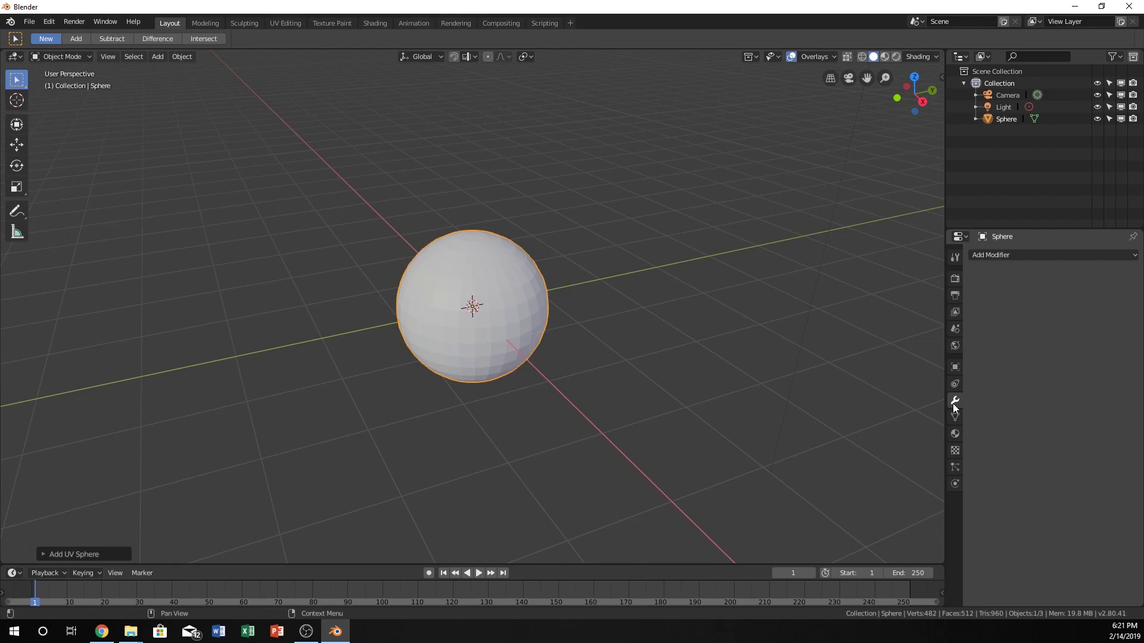
# - Give the sphere a Subdivision Surface modifier at viewport level 2 and Shade Smooth
pyautogui.click(1027, 257)
pyautogui.click(923, 457)
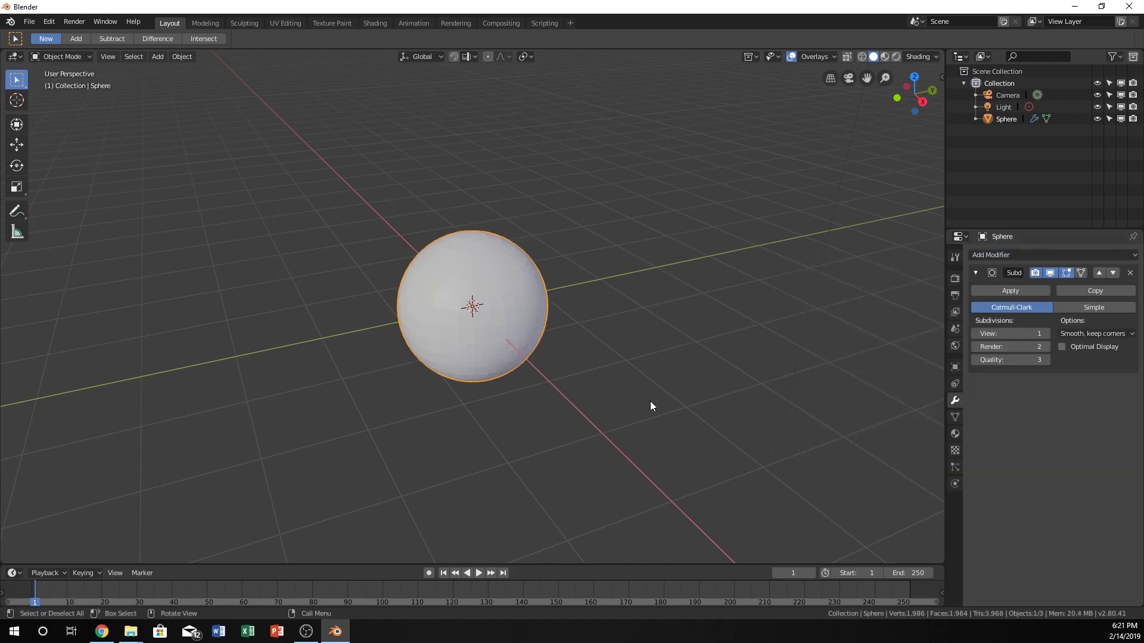
pyautogui.click(1048, 334)
pyautogui.rightClick(539, 322)
pyautogui.click(539, 324)
pyautogui.moveTo(536, 324)
pyautogui.mouseDown(button='middle')
pyautogui.moveTo(587, 332)
pyautogui.moveTo(544, 332)
pyautogui.mouseUp(button='middle')
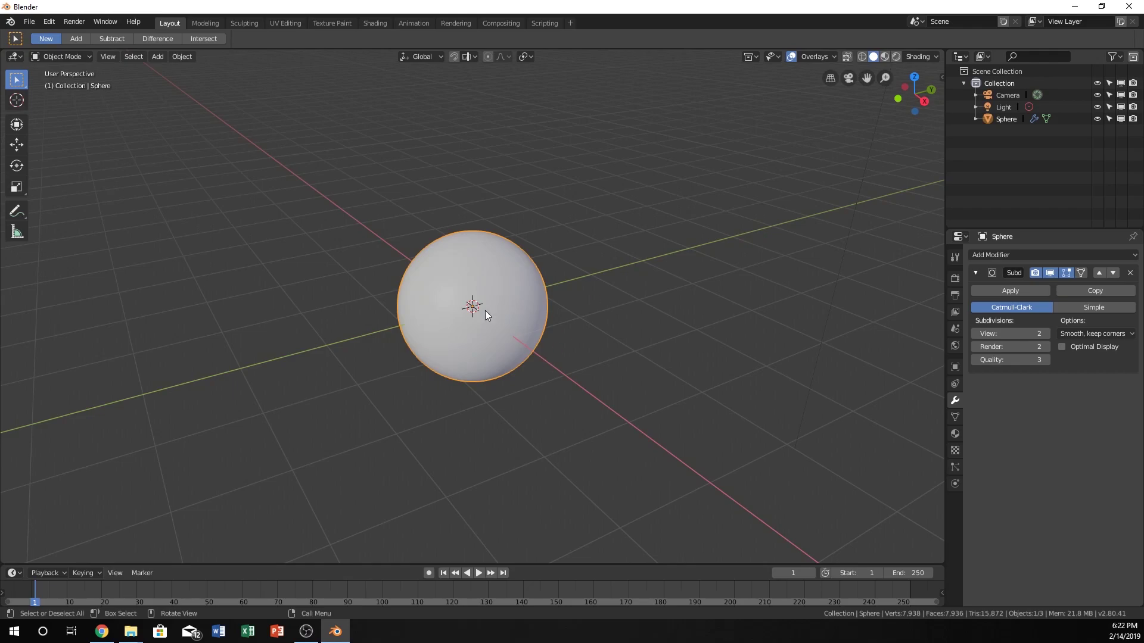
# - Add a plane, move it down along Z and scale it up
pyautogui.hotkey('shift', 'a')
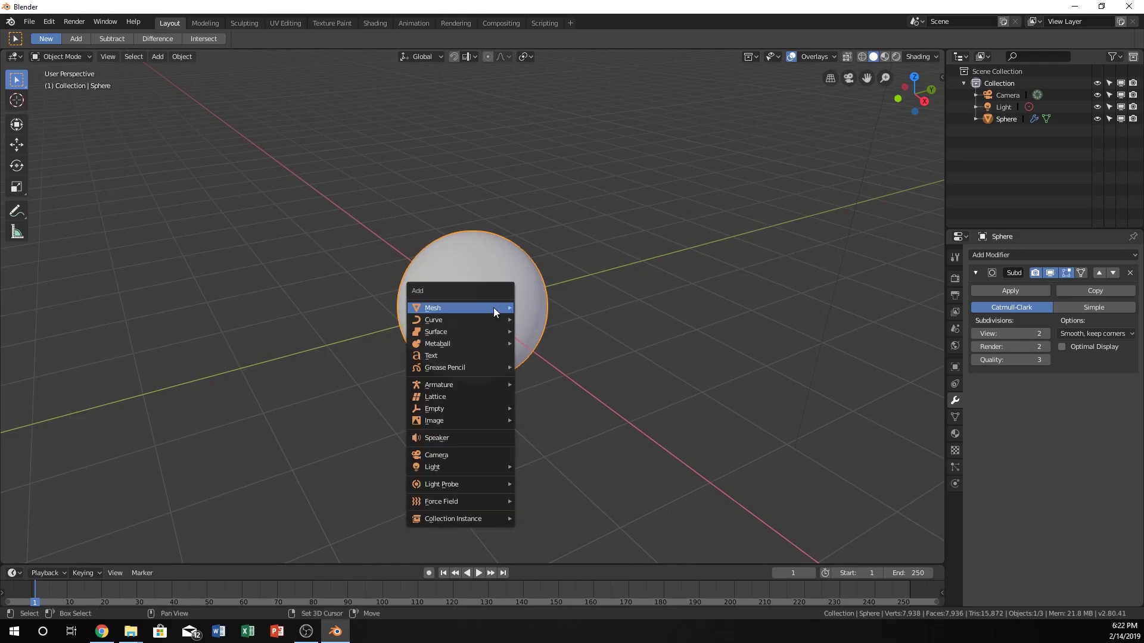
pyautogui.moveTo(493, 307)
pyautogui.click(542, 308)
pyautogui.press('g')
pyautogui.press('z')
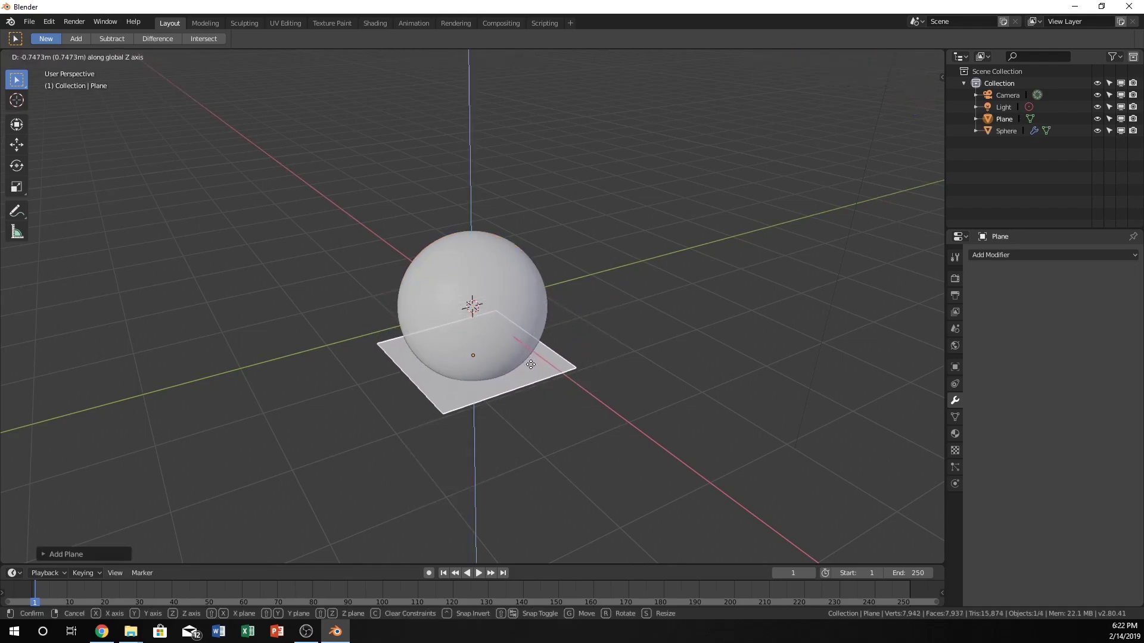
pyautogui.click(530, 352)
pyautogui.press('s')
pyautogui.click(718, 366)
pyautogui.moveTo(552, 388); pyautogui.dragTo(523, 332, button='middle')
# - Lower the plane beneath the sphere and scale it even larger into a wide floor
pyautogui.press('g')
pyautogui.press('z')
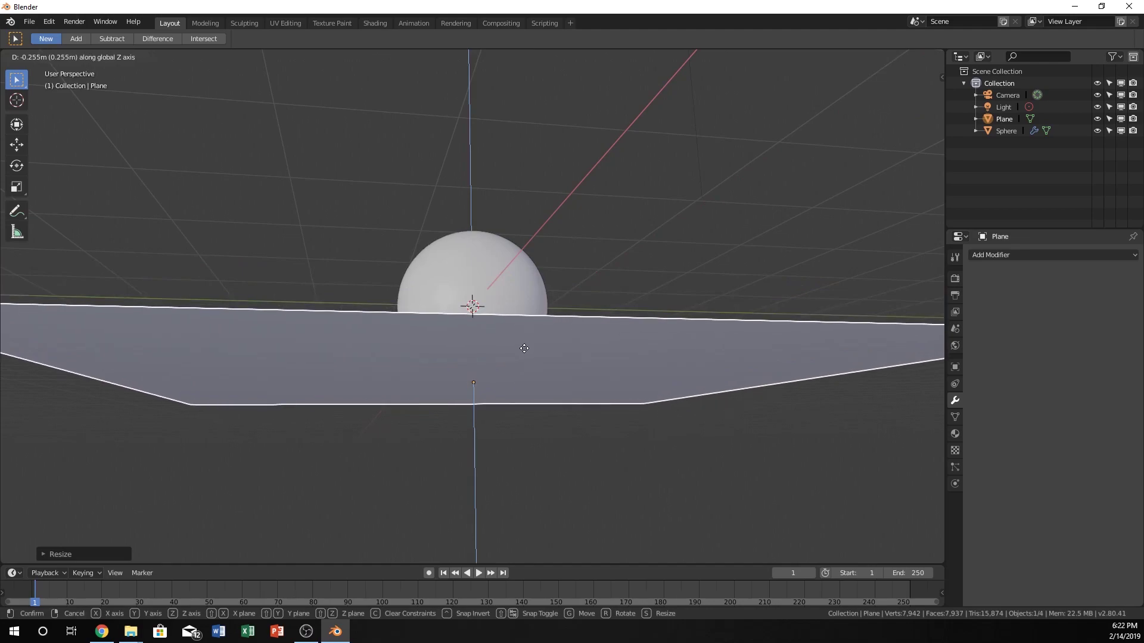
pyautogui.click(521, 350)
pyautogui.moveTo(521, 349); pyautogui.dragTo(534, 384, button='middle')
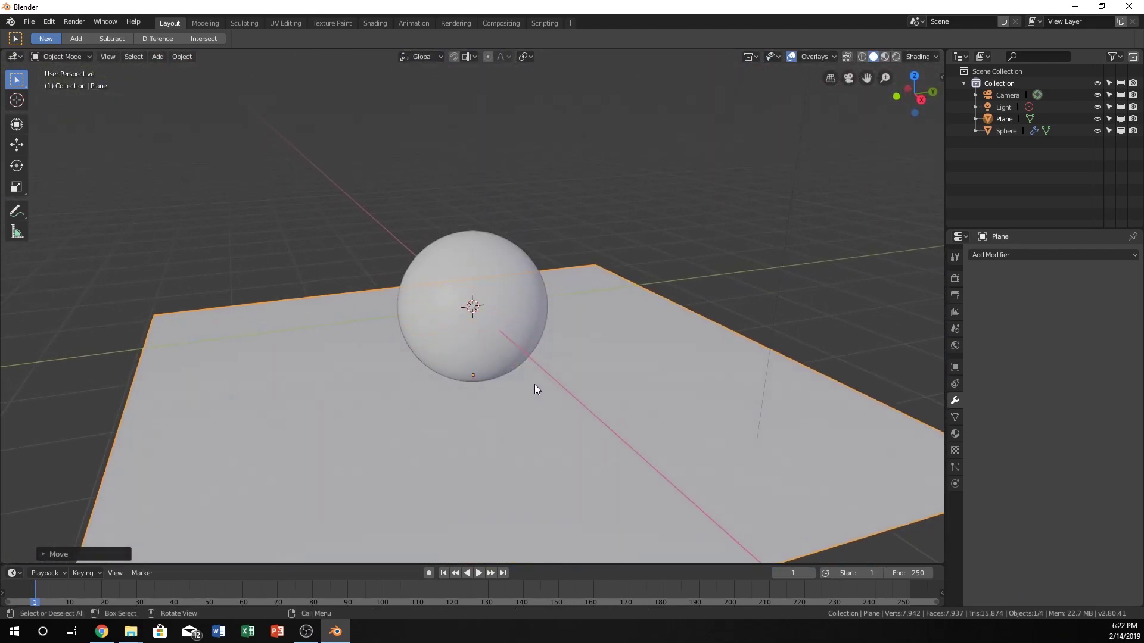
pyautogui.press('g')
pyautogui.press('z')
pyautogui.rightClick(529, 348)
pyautogui.scroll(-3, 411, 207)
pyautogui.press('s')
pyautogui.click(941, 373)
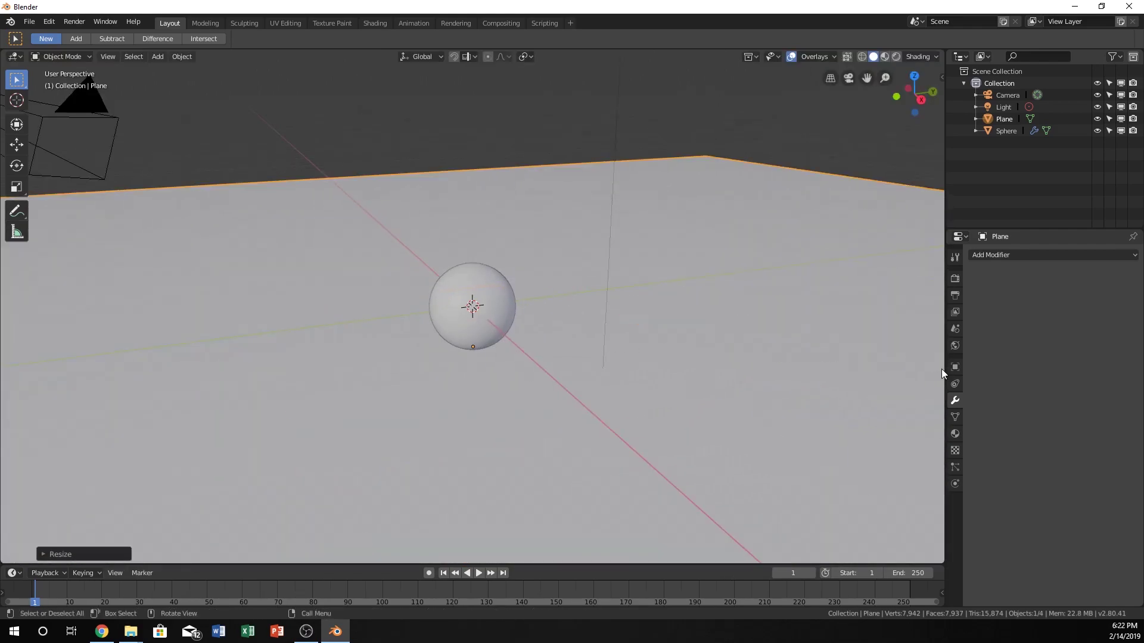
pyautogui.moveTo(773, 338)
pyautogui.mouseDown(button='middle')
pyautogui.moveTo(693, 356)
pyautogui.moveTo(770, 335)
pyautogui.mouseUp(button='middle')
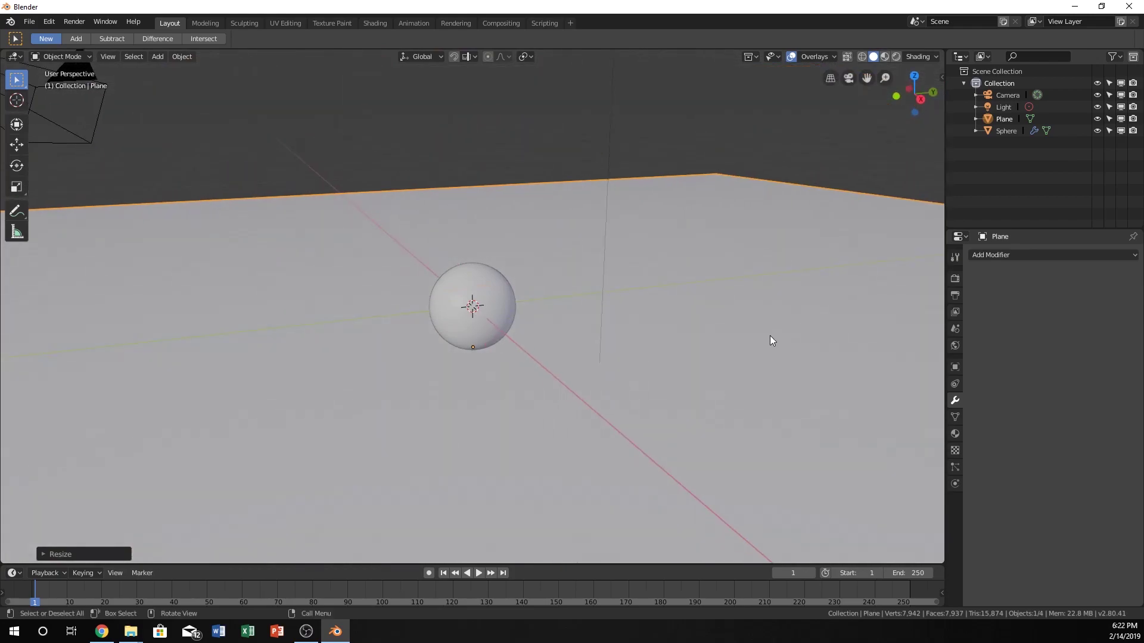
pyautogui.rightClick(912, 409)
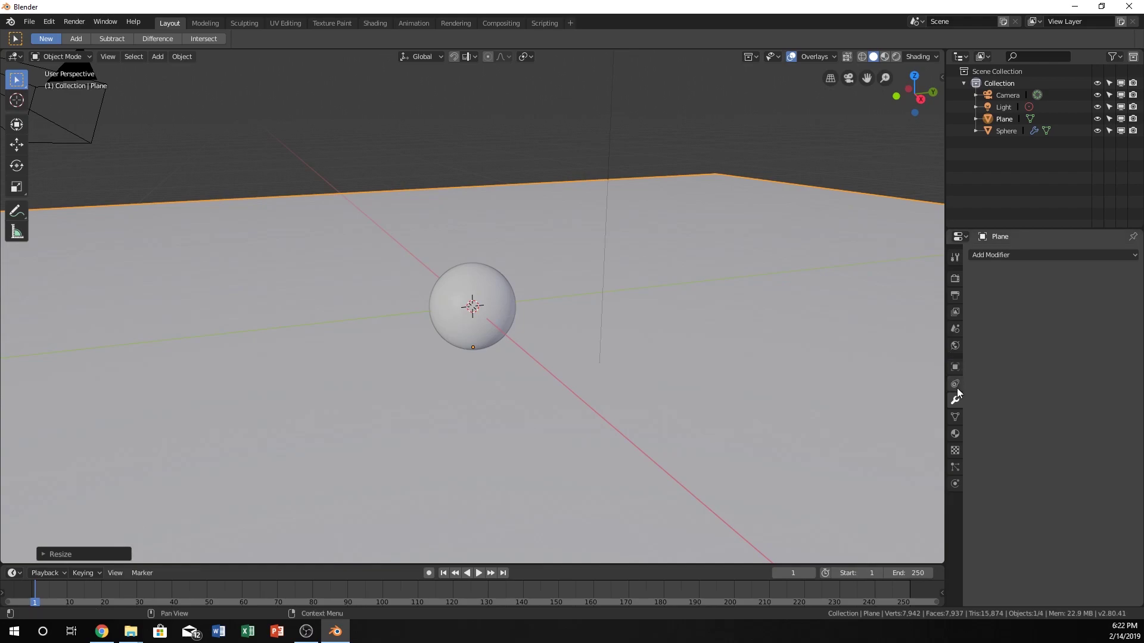
# - Set the World Color to an Environment Texture with Equirectangular projection
pyautogui.click(955, 346)
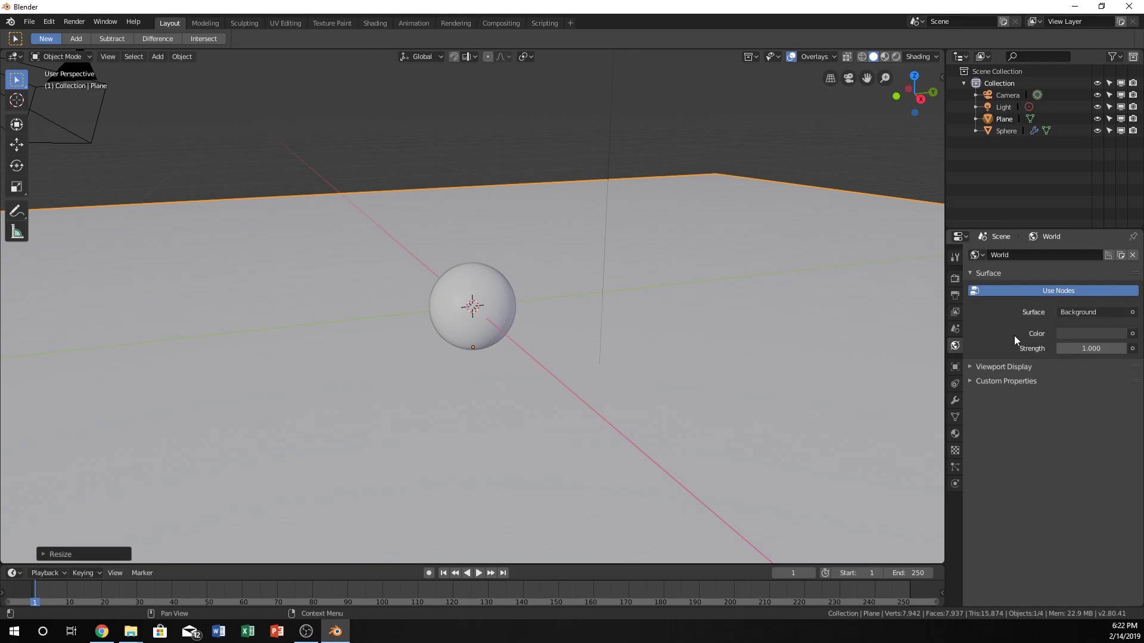
pyautogui.click(1132, 335)
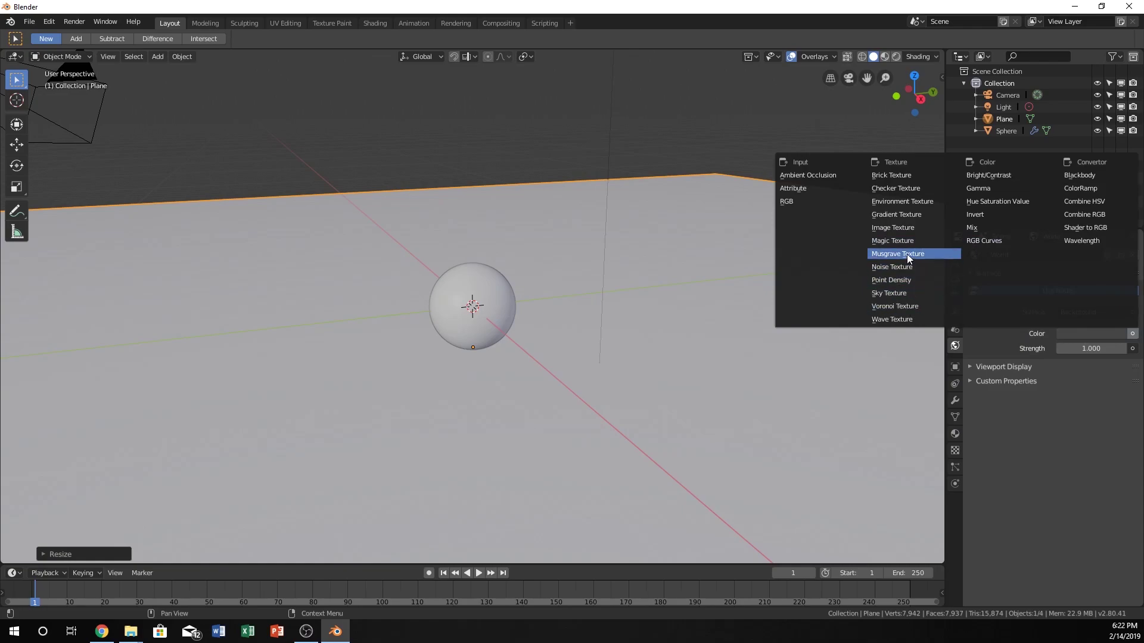
pyautogui.click(904, 201)
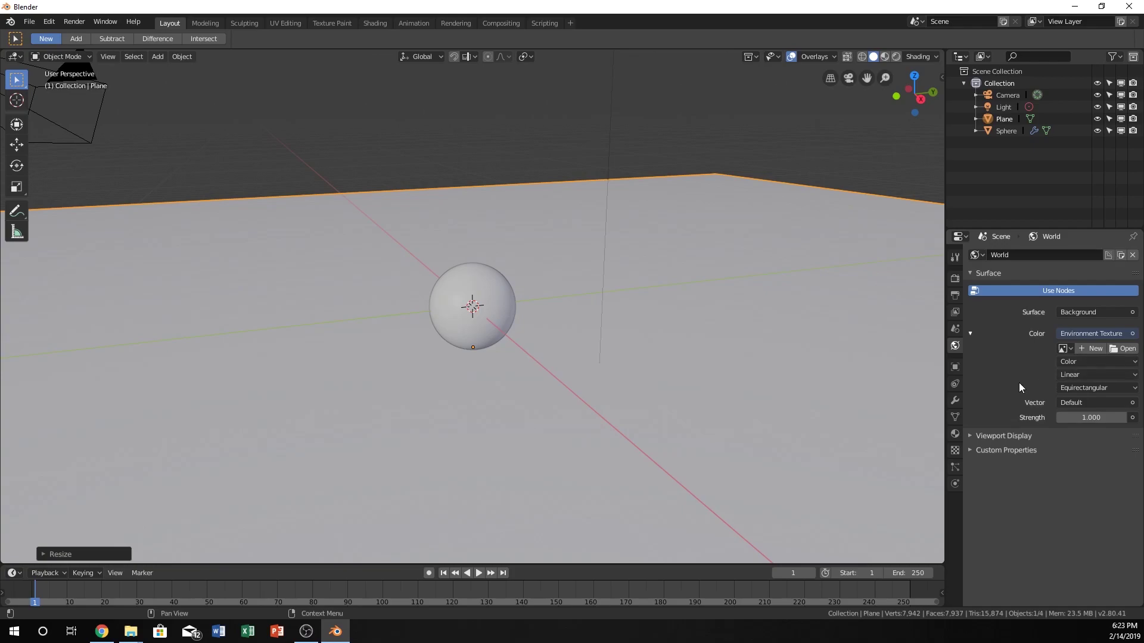
pyautogui.click(1082, 388)
# - Load umhlanga_sunrise_2k.hdr from the recent HDRI folder into the Environment Texture
pyautogui.click(1125, 350)
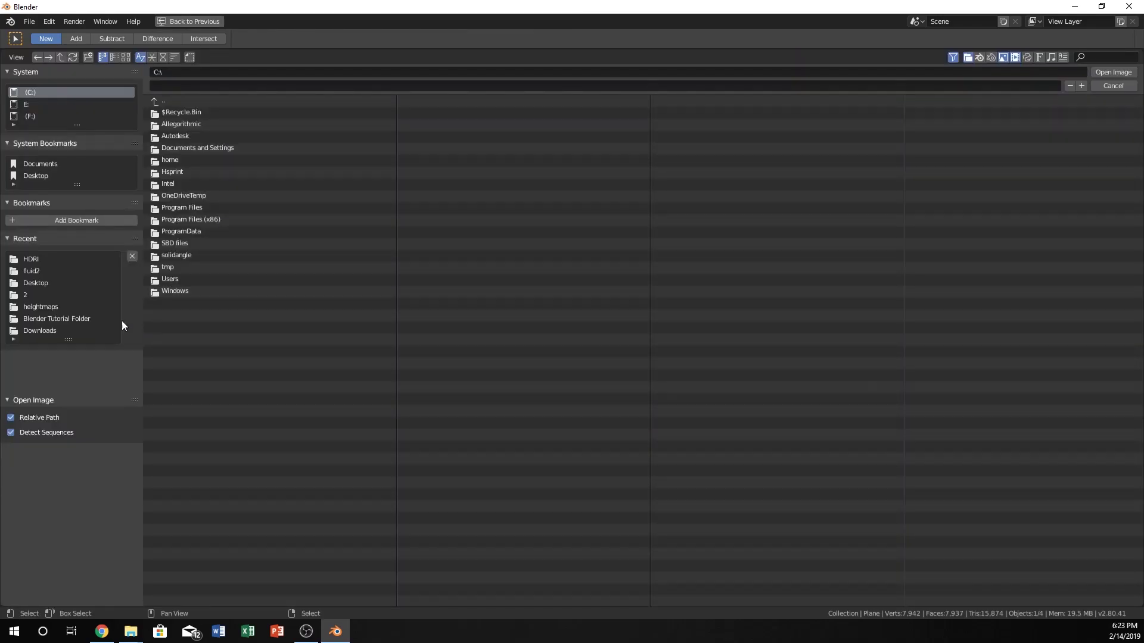
pyautogui.click(34, 260)
pyautogui.doubleClick(175, 112)
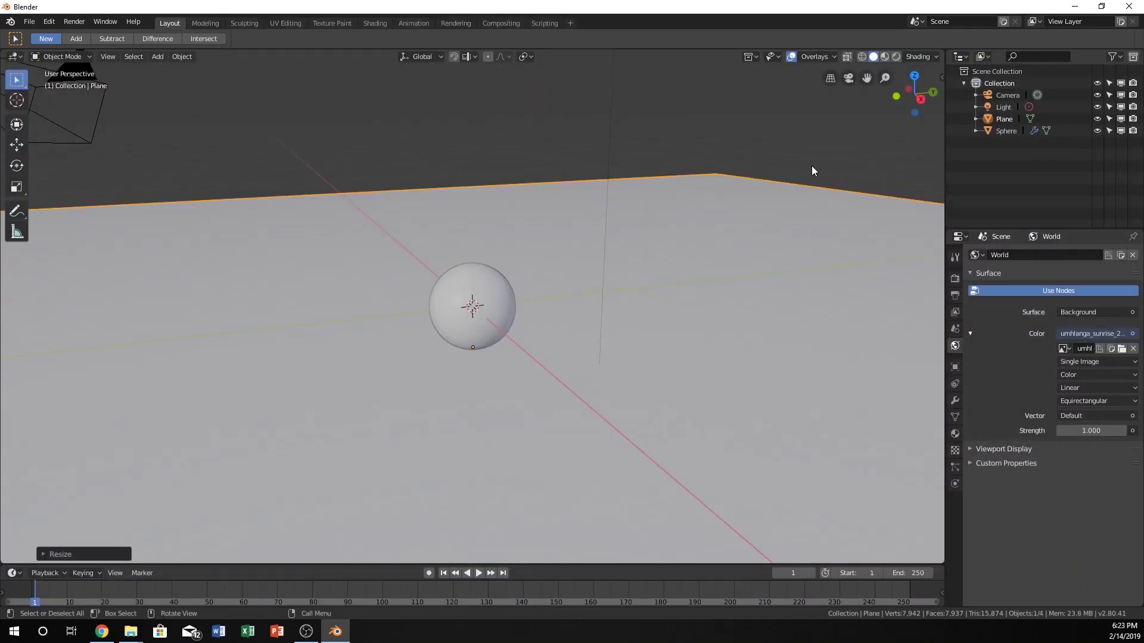
# - Keep Eevee as the render engine and switch the viewport to Material Preview shading
pyautogui.click(957, 279)
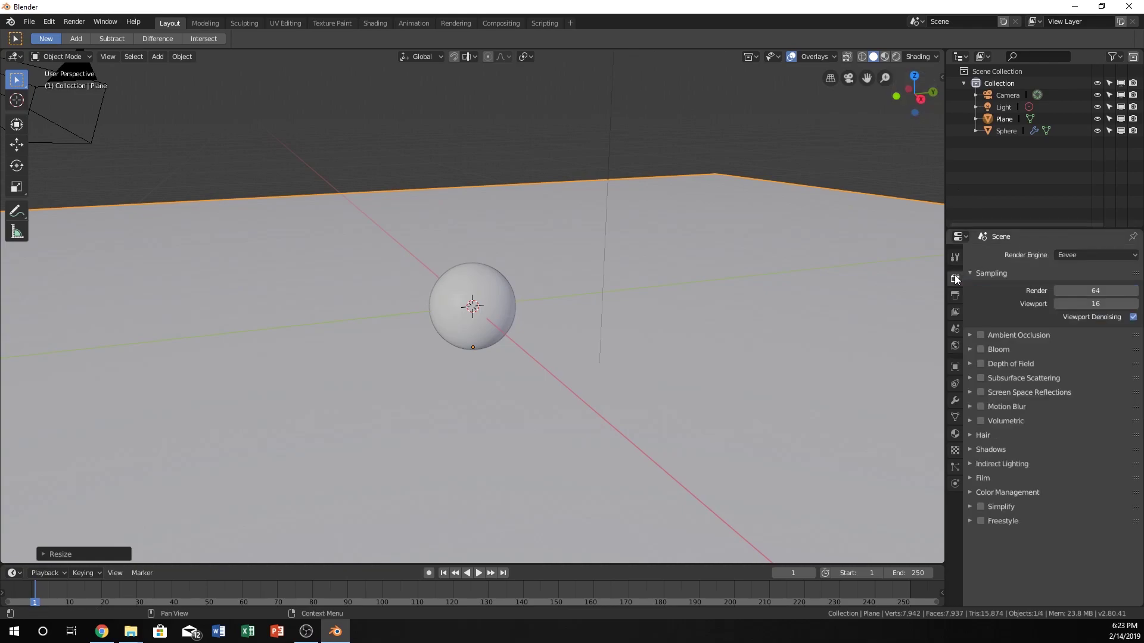
pyautogui.click(1095, 257)
pyautogui.click(1082, 255)
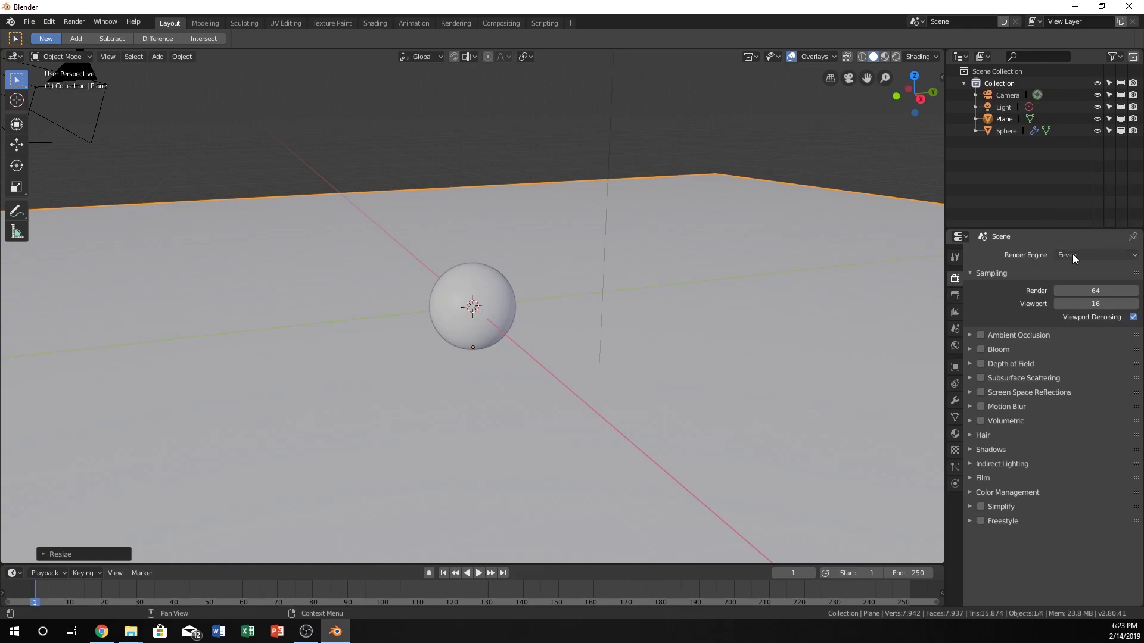
pyautogui.click(884, 57)
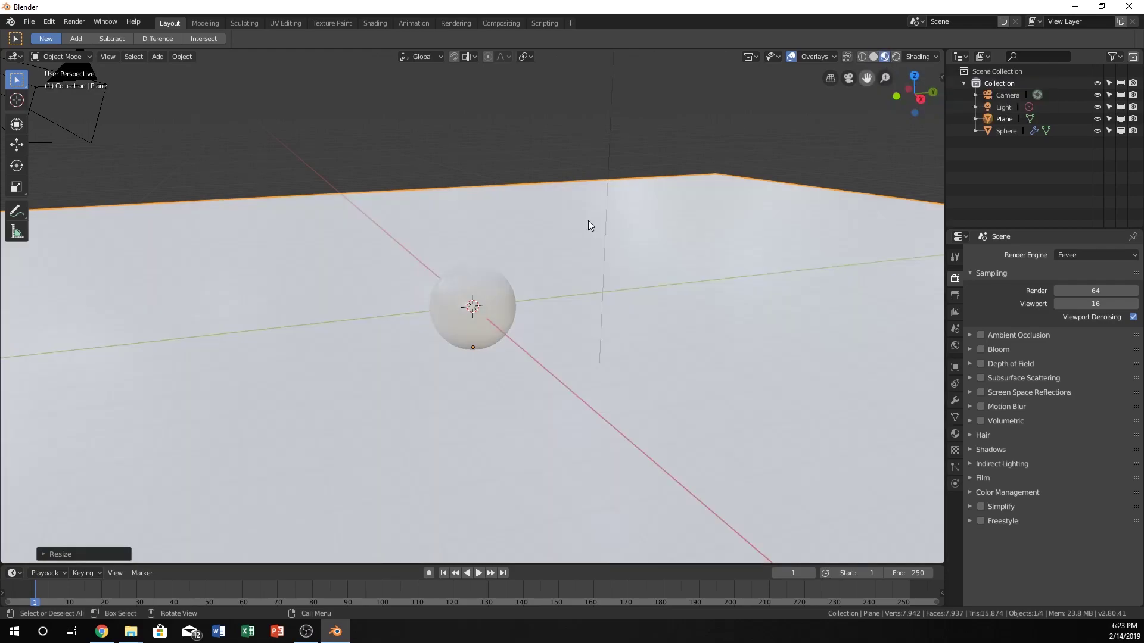
pyautogui.scroll(5, 542, 327)
pyautogui.scroll(-2, 542, 326)
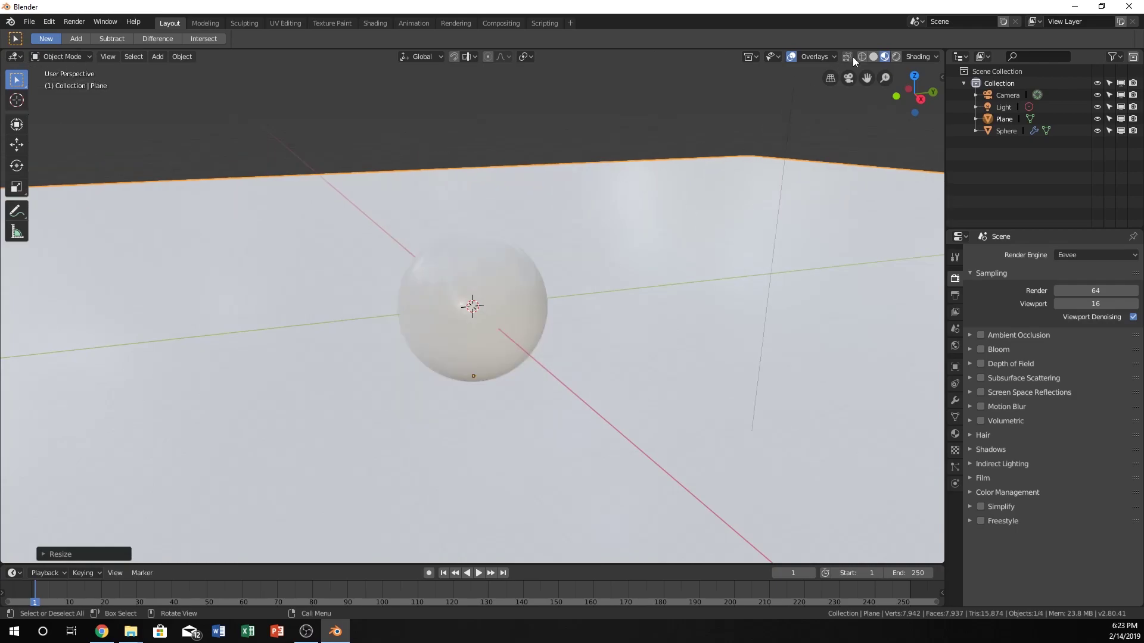
# - Switch to Rendered shading and orbit low around the sphere toward the beach and buildings
pyautogui.click(896, 57)
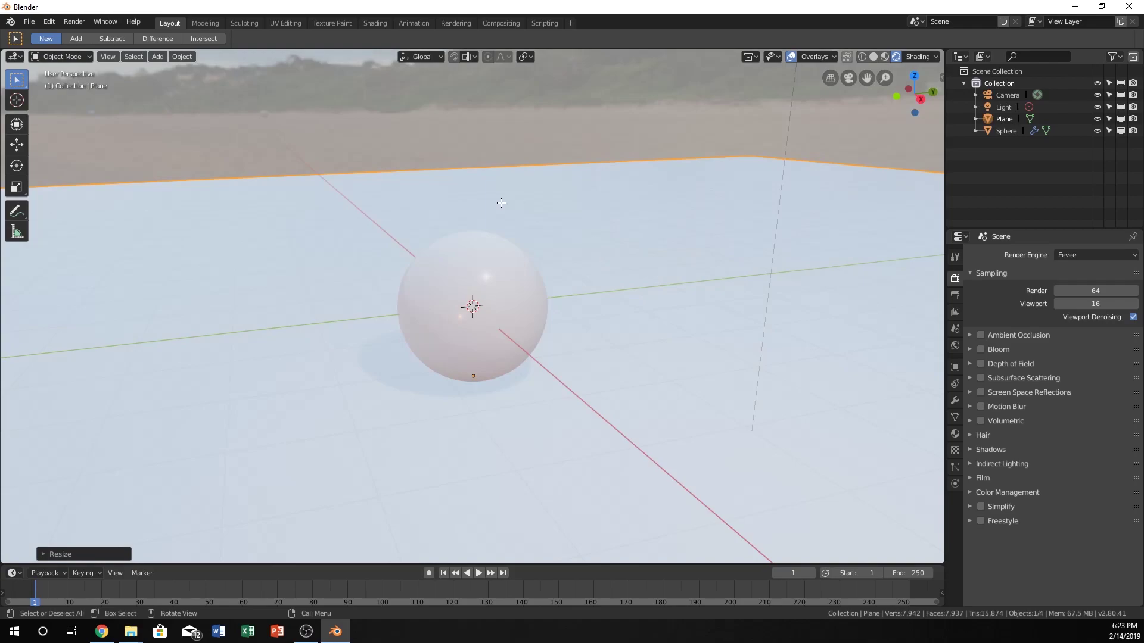
pyautogui.moveTo(502, 223)
pyautogui.mouseDown(button='middle')
pyautogui.moveTo(519, 202)
pyautogui.moveTo(378, 169)
pyautogui.moveTo(487, 215)
pyautogui.mouseUp(button='middle')
pyautogui.hotkey('ctrl', 'z')
pyautogui.hotkey('ctrl', 'z')
pyautogui.hotkey('ctrl', 'z')
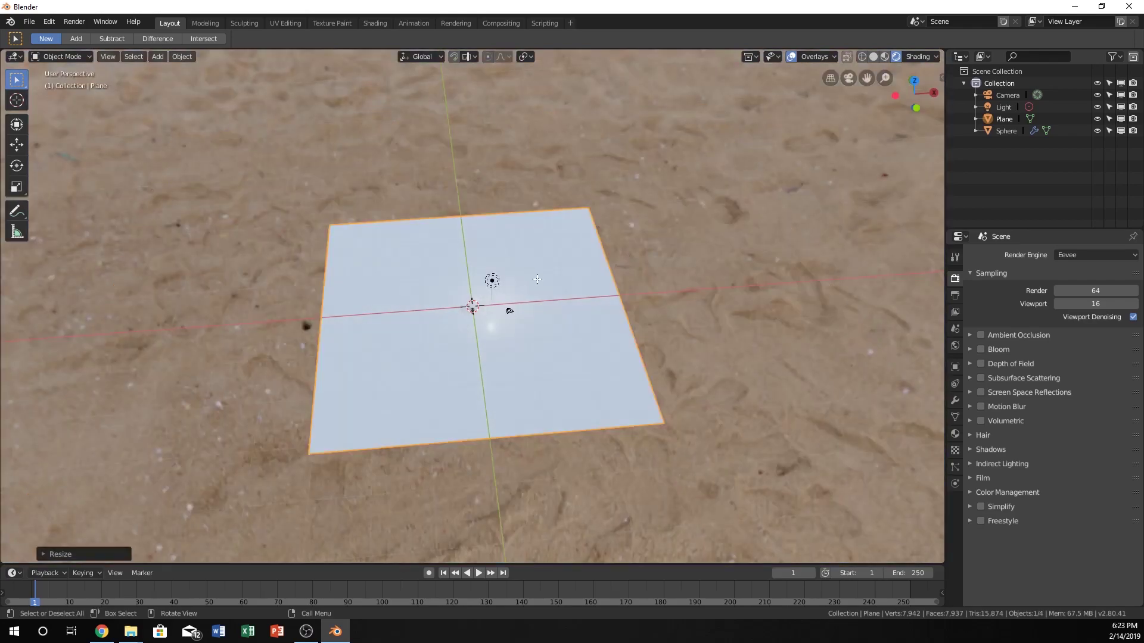
pyautogui.hotkey('ctrl', 'shift', 'z')
pyautogui.moveTo(444, 230); pyautogui.dragTo(398, 195, button='middle')
pyautogui.scroll(8, 554, 296)
pyautogui.scroll(-5, 502, 248)
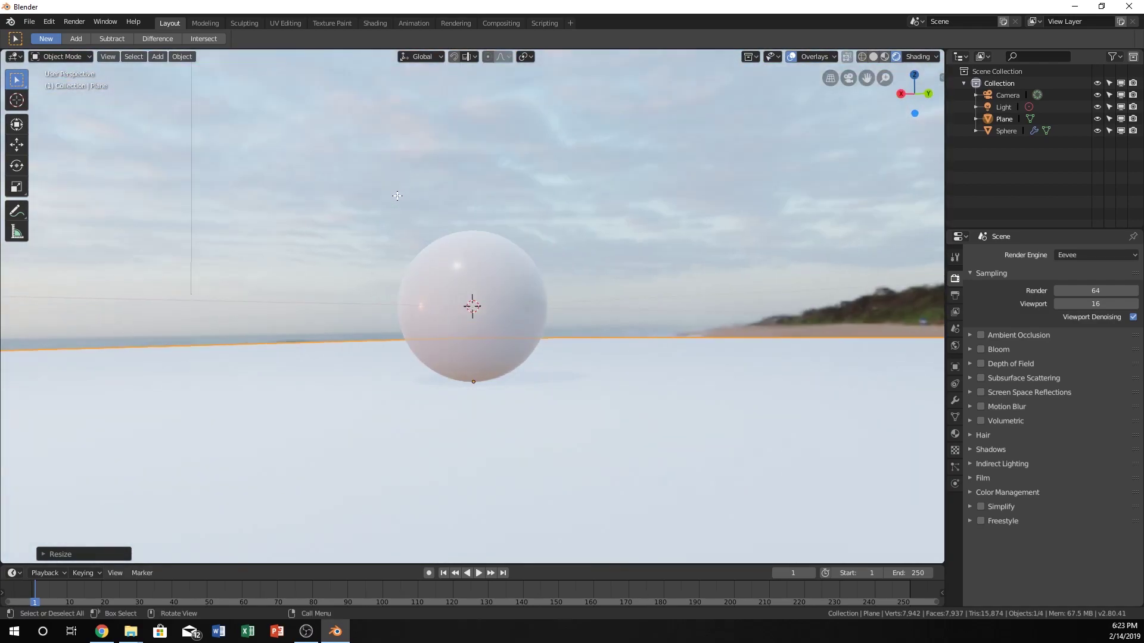
pyautogui.moveTo(536, 165); pyautogui.dragTo(501, 206, button='middle')
pyautogui.press('KP_5')
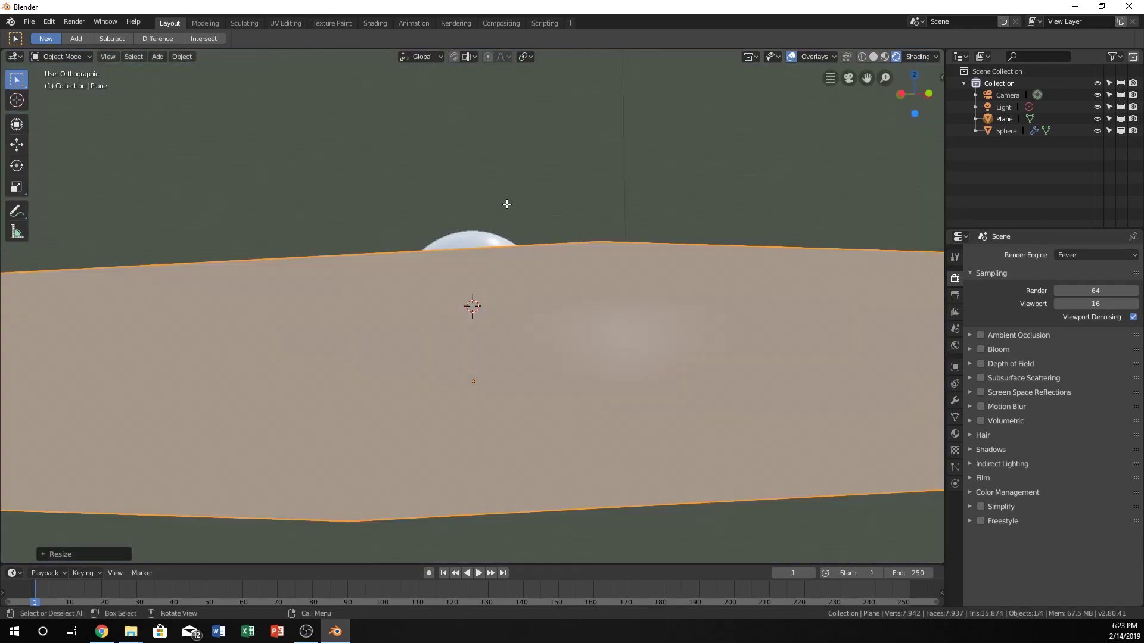
pyautogui.moveTo(562, 181); pyautogui.dragTo(621, 140, button='middle')
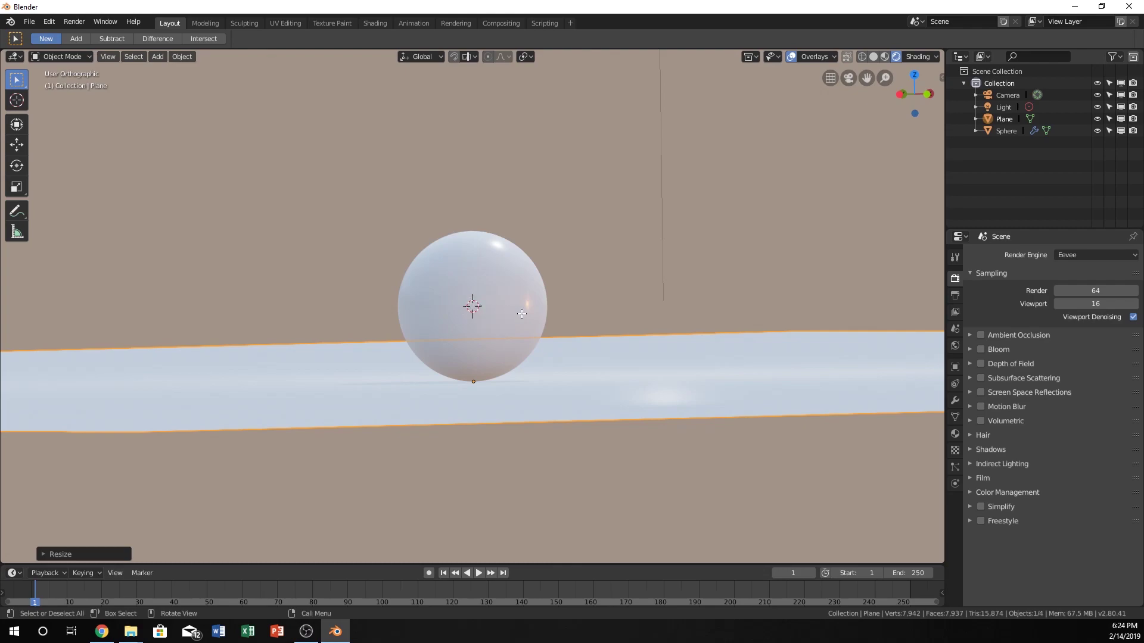
pyautogui.press('KP_5')
pyautogui.moveTo(529, 308); pyautogui.dragTo(417, 328, button='middle')
pyautogui.scroll(2, 469, 340)
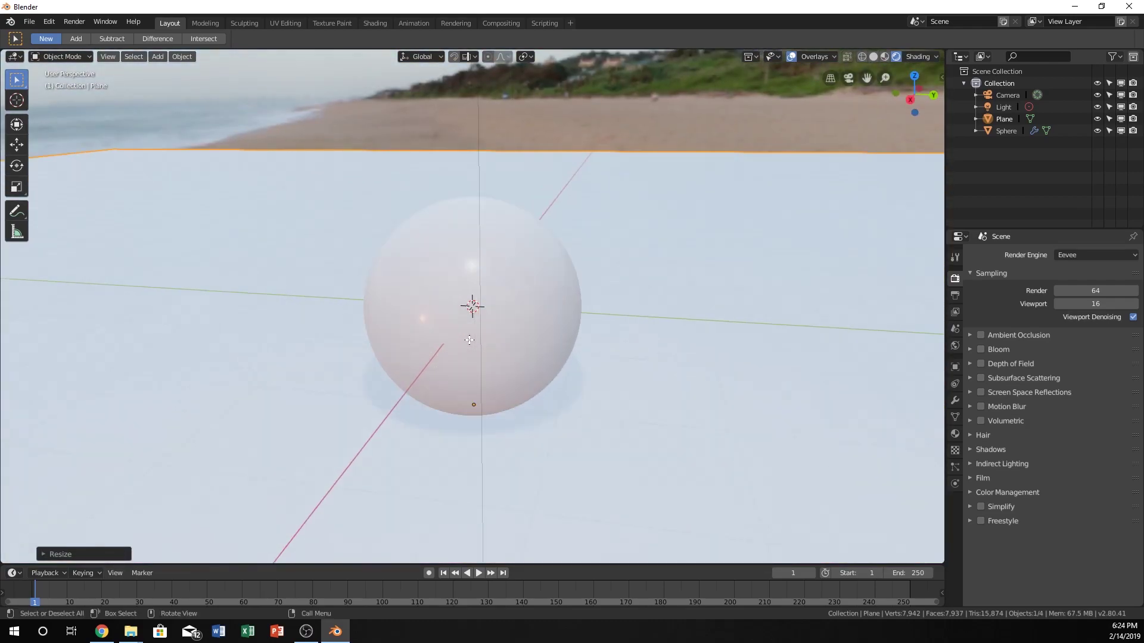